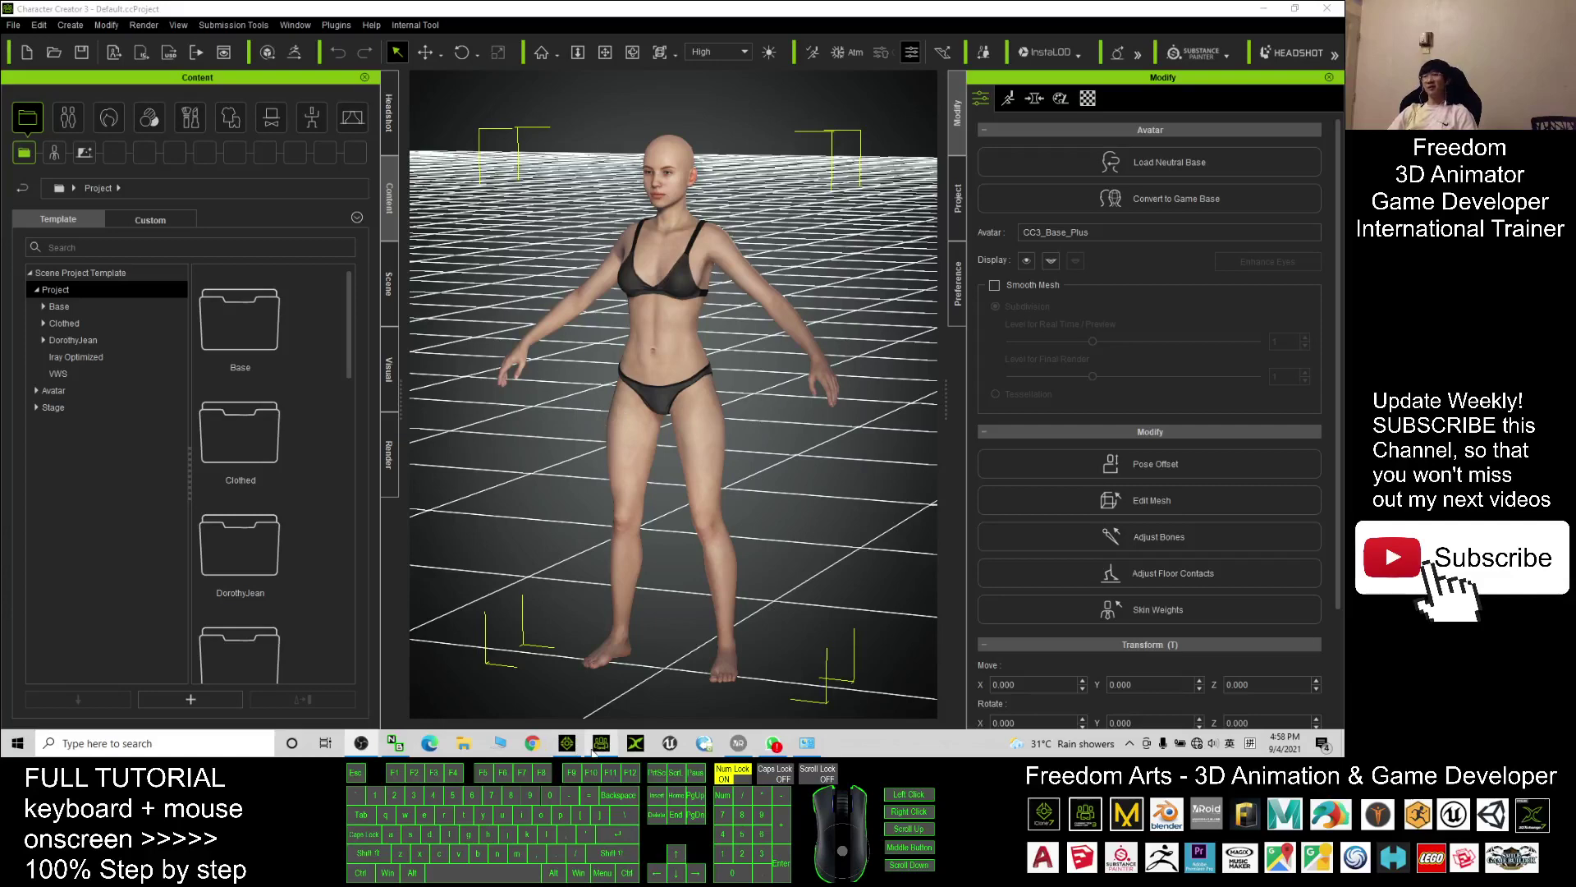
- Bring iClone 7 to the front from the Windows taskbar
click(569, 744)
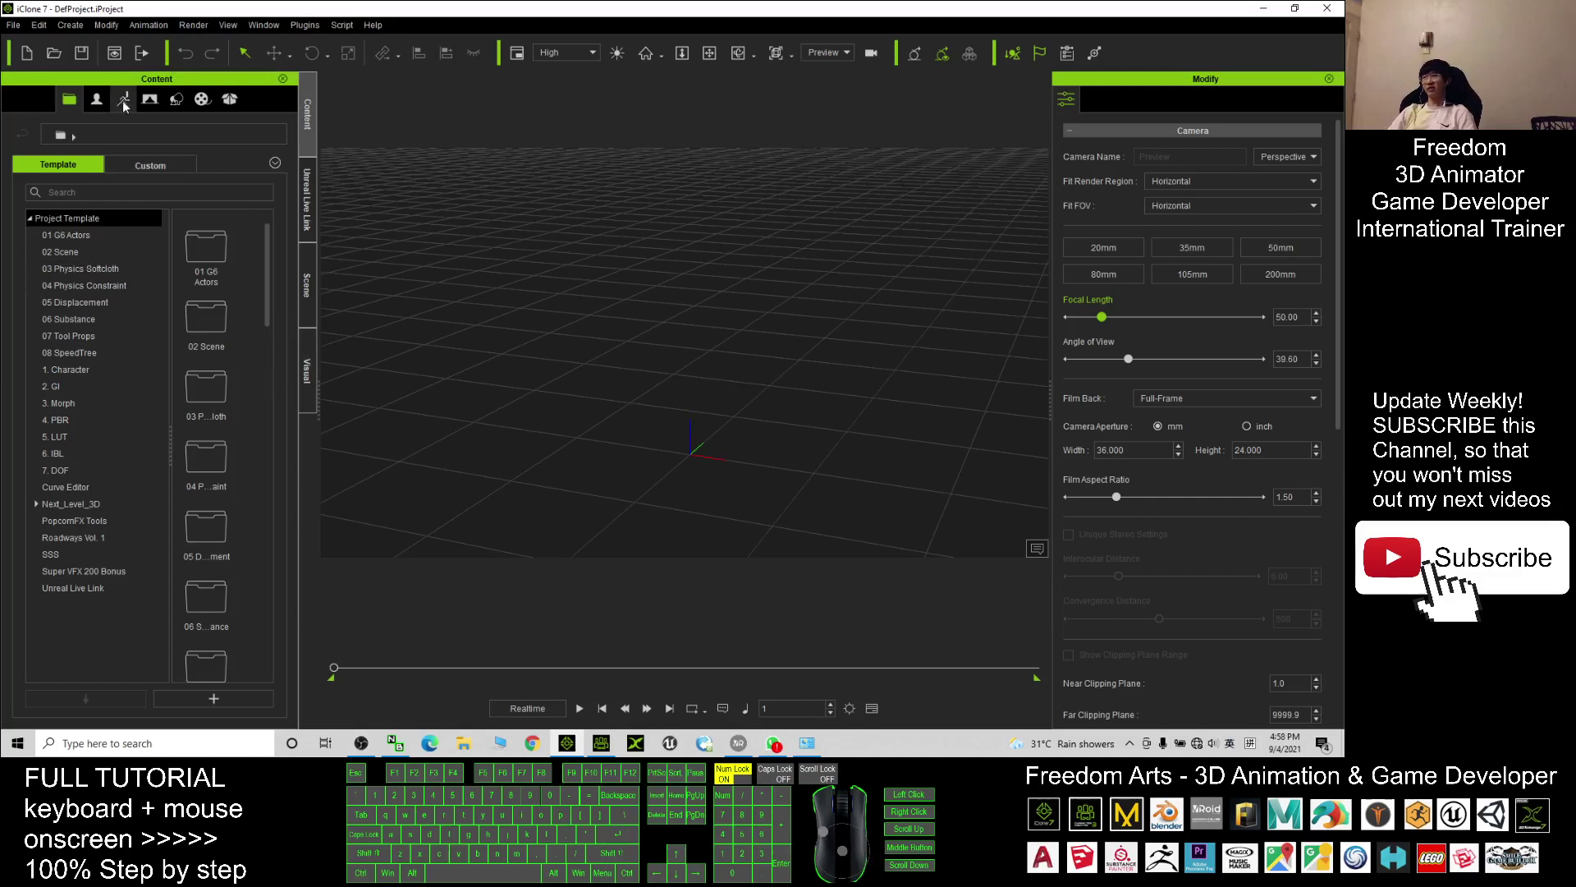
- Drag the Natalie template from Actor > Avatar > 00_CC Character into the viewport
click(97, 99)
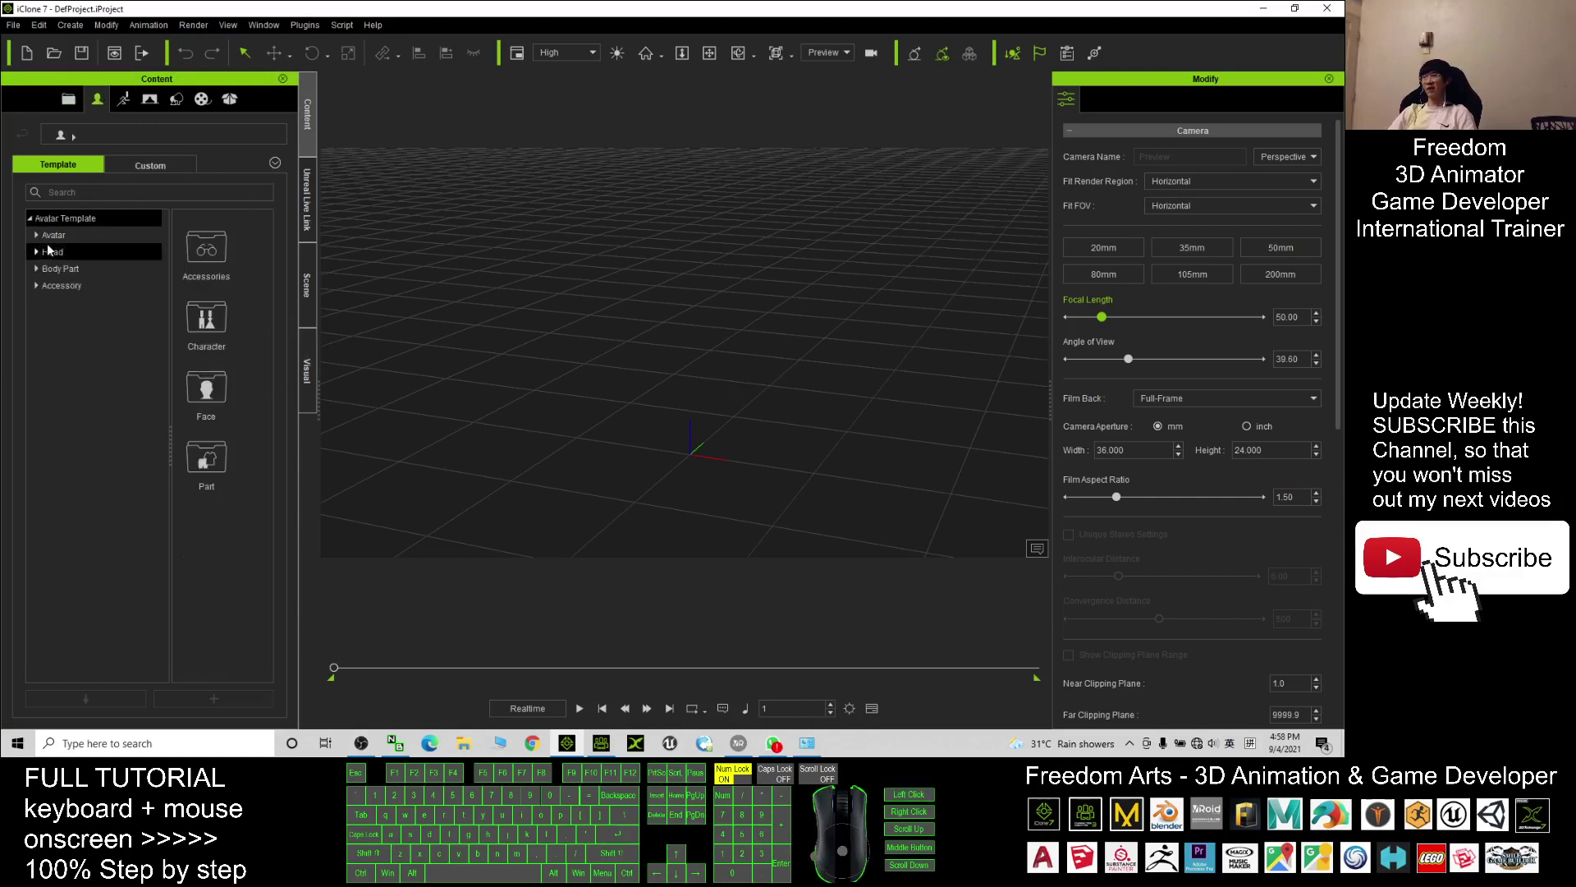
click(38, 235)
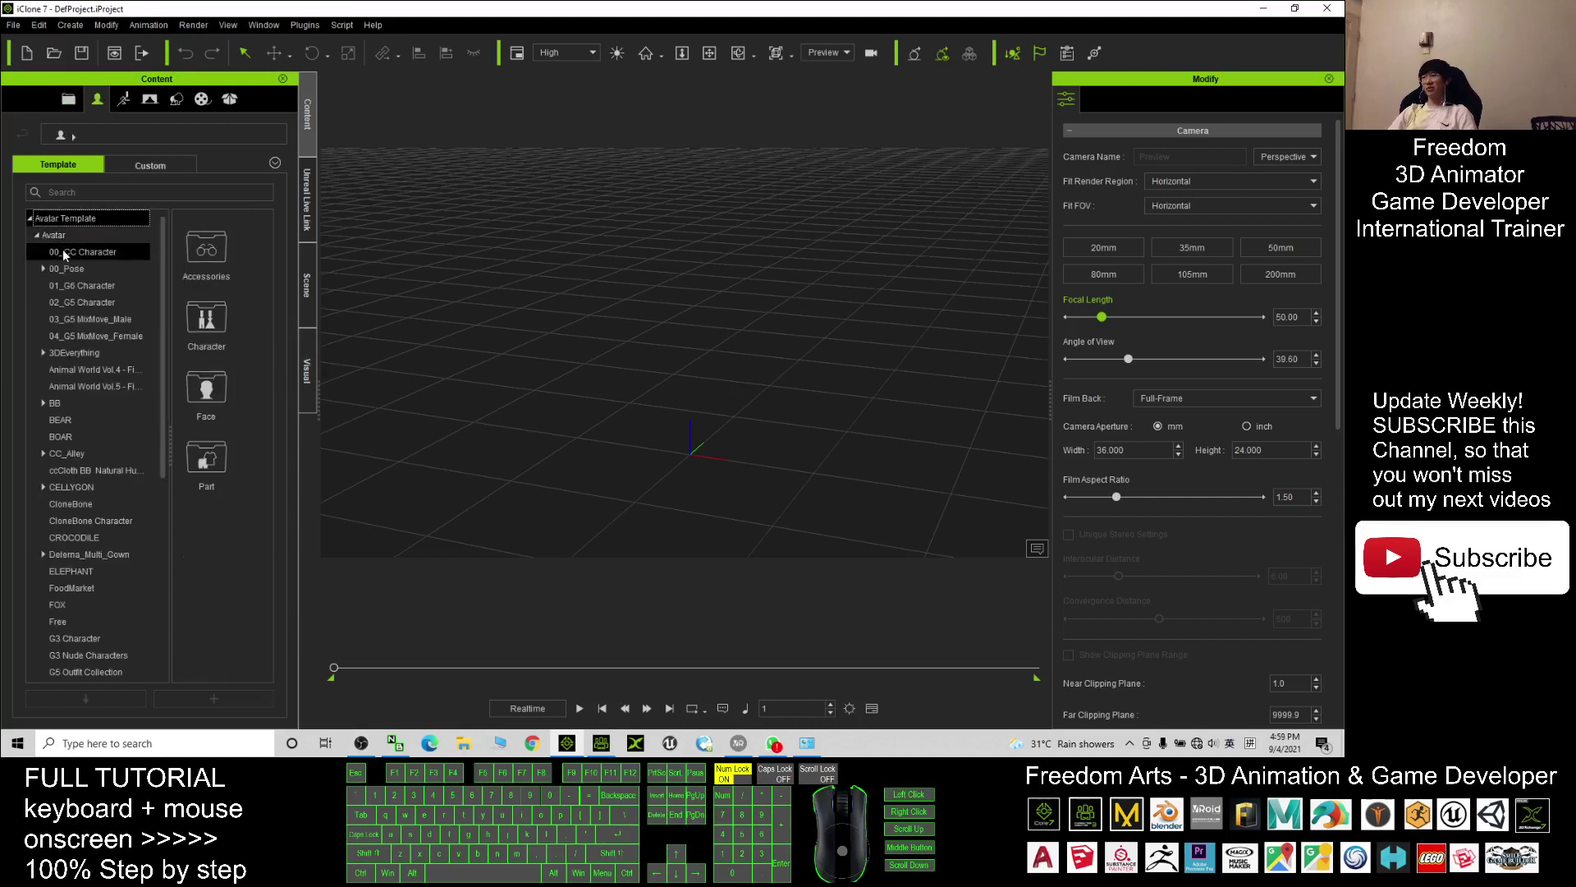
click(66, 255)
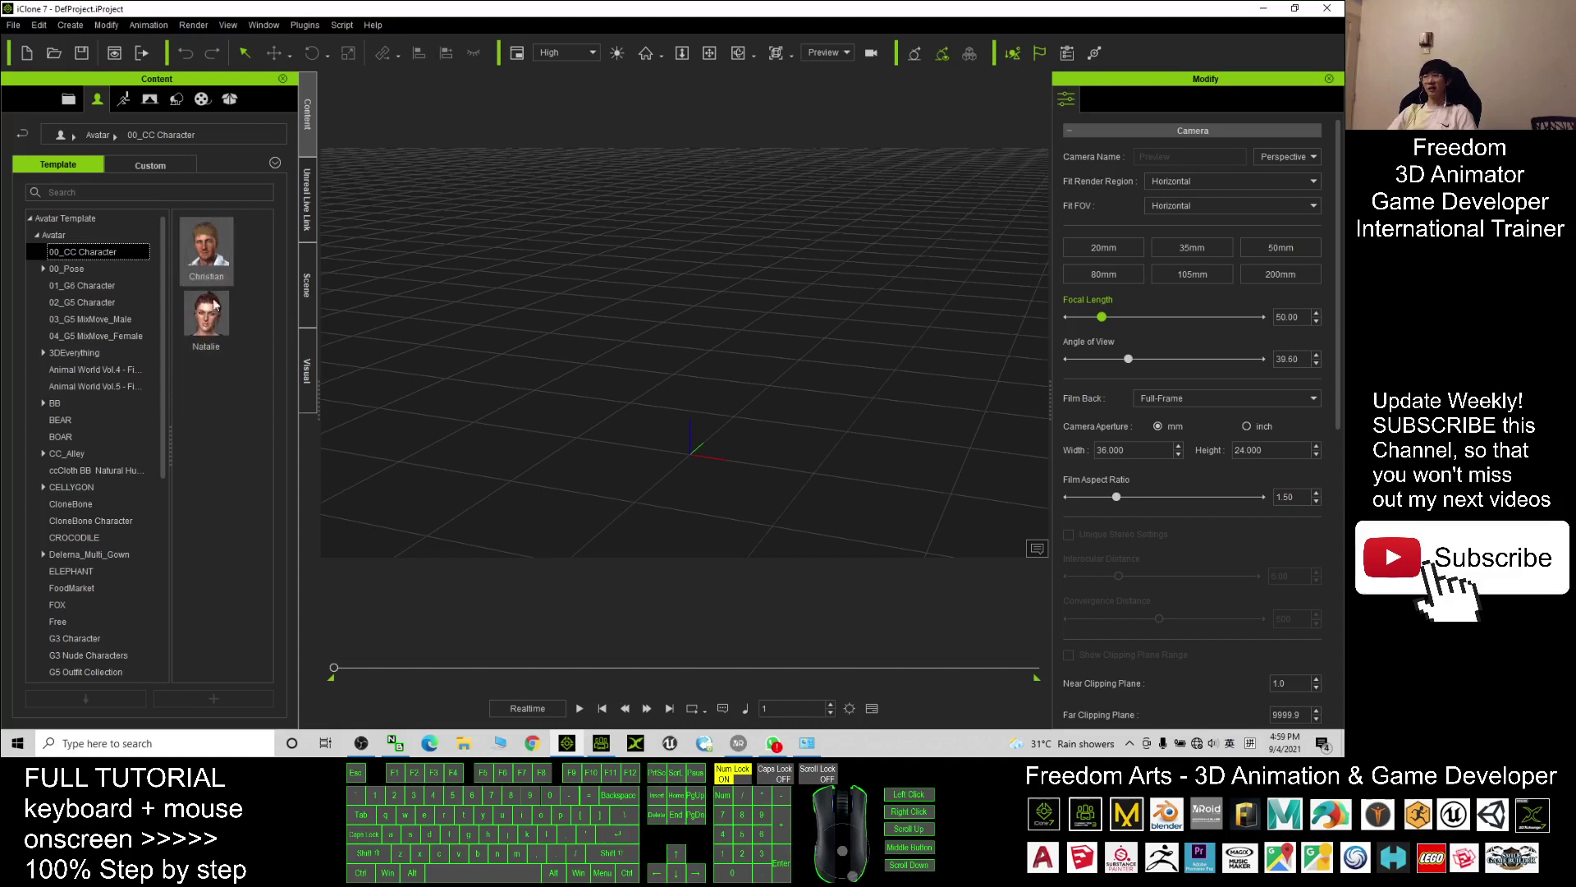
drag(214, 306, 689, 467)
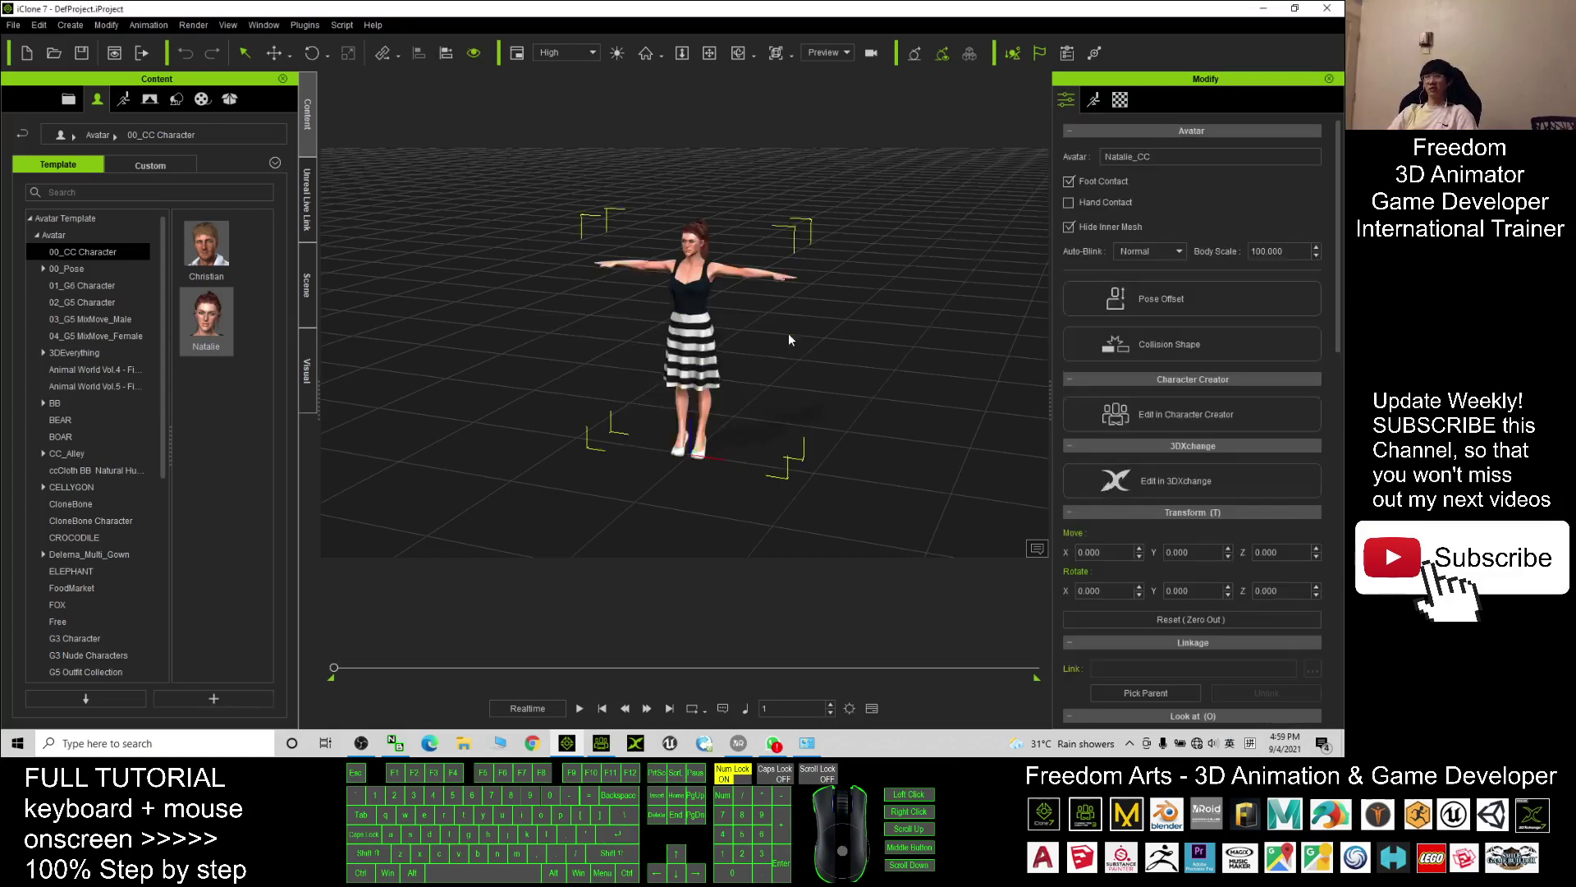
- Inspect Natalie's head and torso up close, then return to Character Creator 3
click(733, 305)
scroll(743, 310, up, 5)
scroll(758, 257, down, 4)
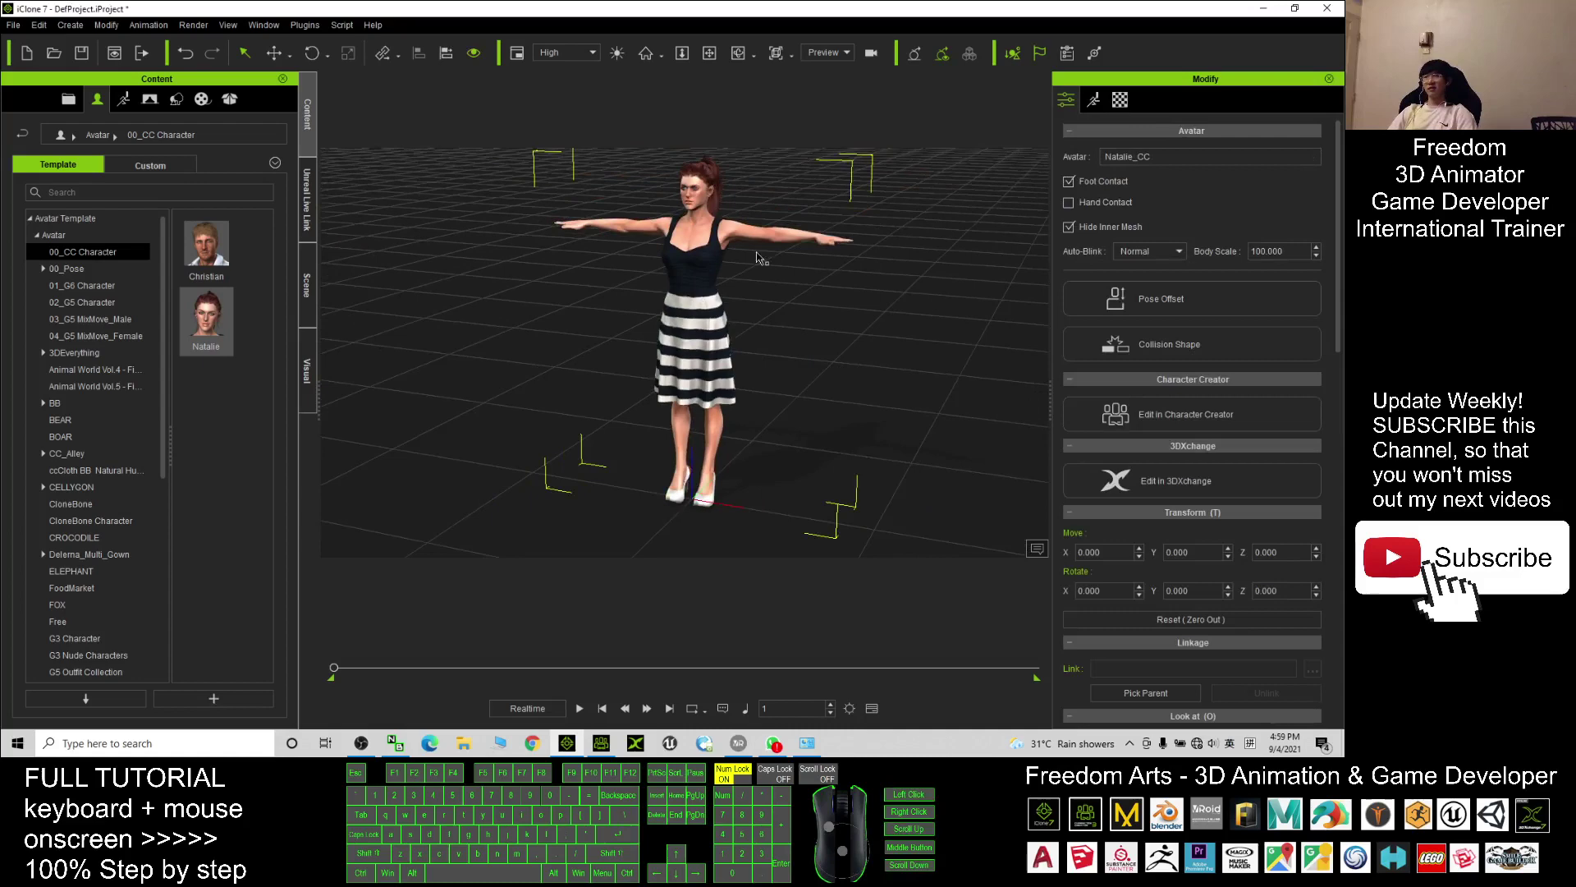
scroll(760, 258, up, 6)
mouse_move(683, 308)
middle_down()
mouse_move(682, 442)
mouse_move(739, 185)
middle_up()
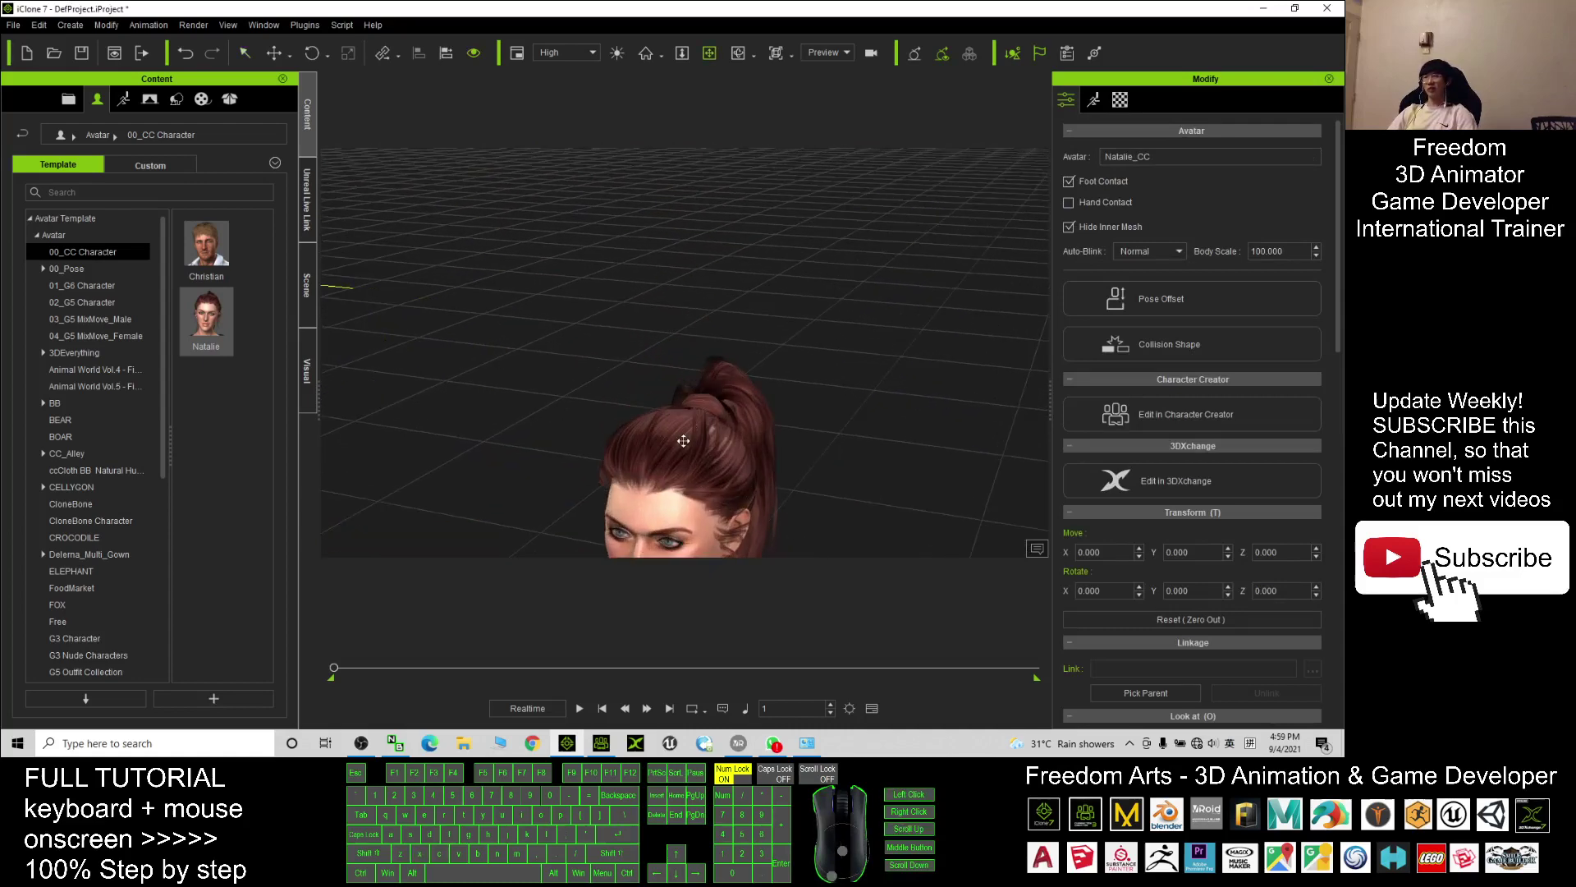
drag(814, 369, 864, 373)
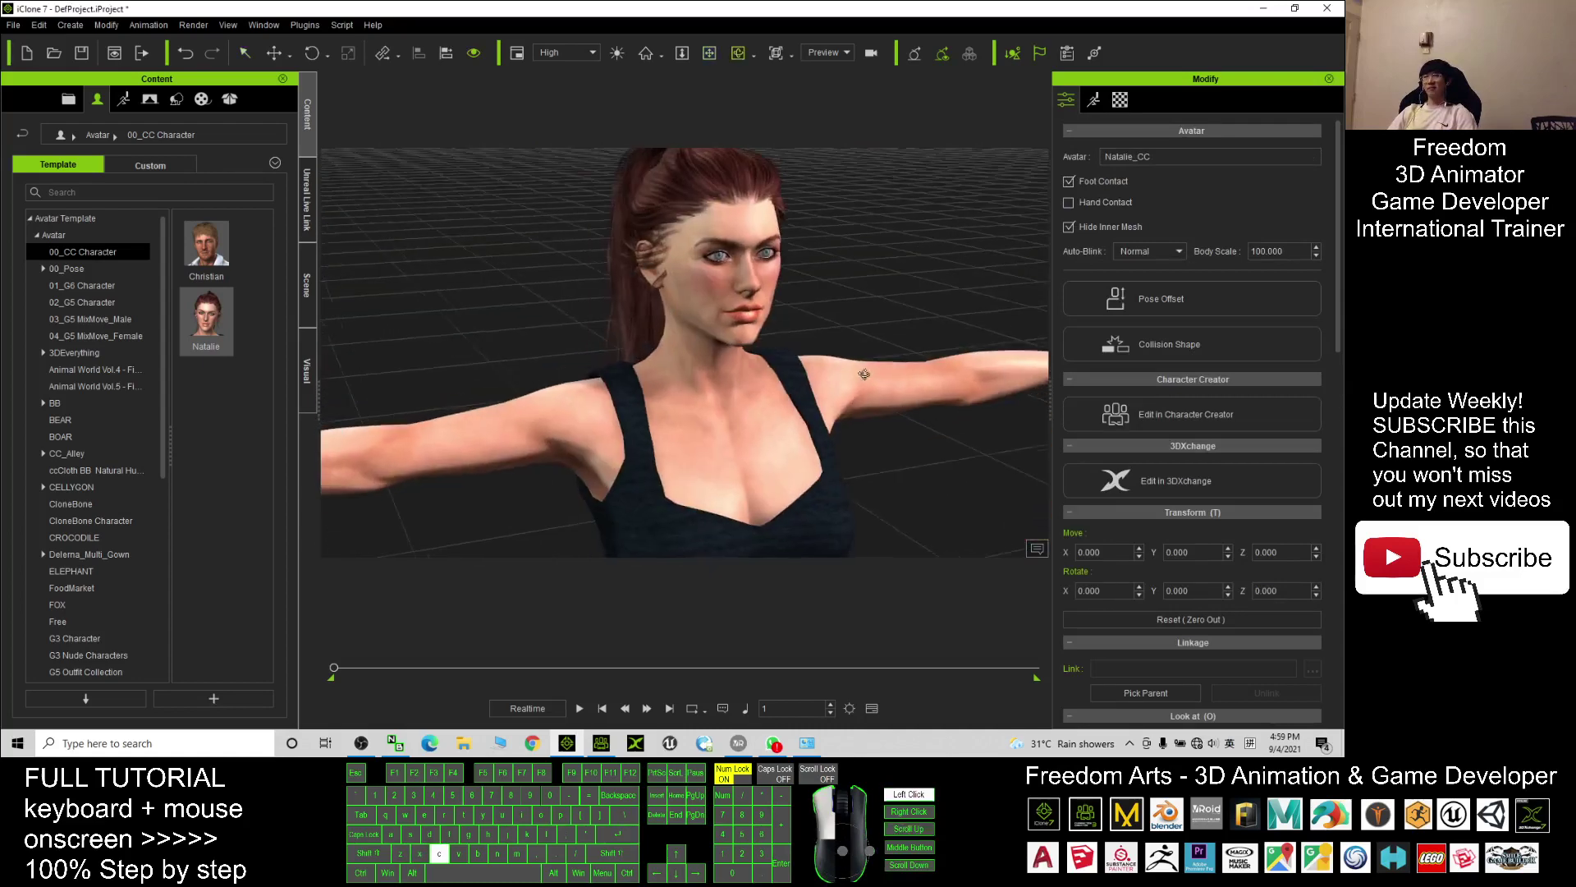
scroll(863, 373, down, 2)
scroll(936, 271, down, 4)
scroll(1032, 146, down, 2)
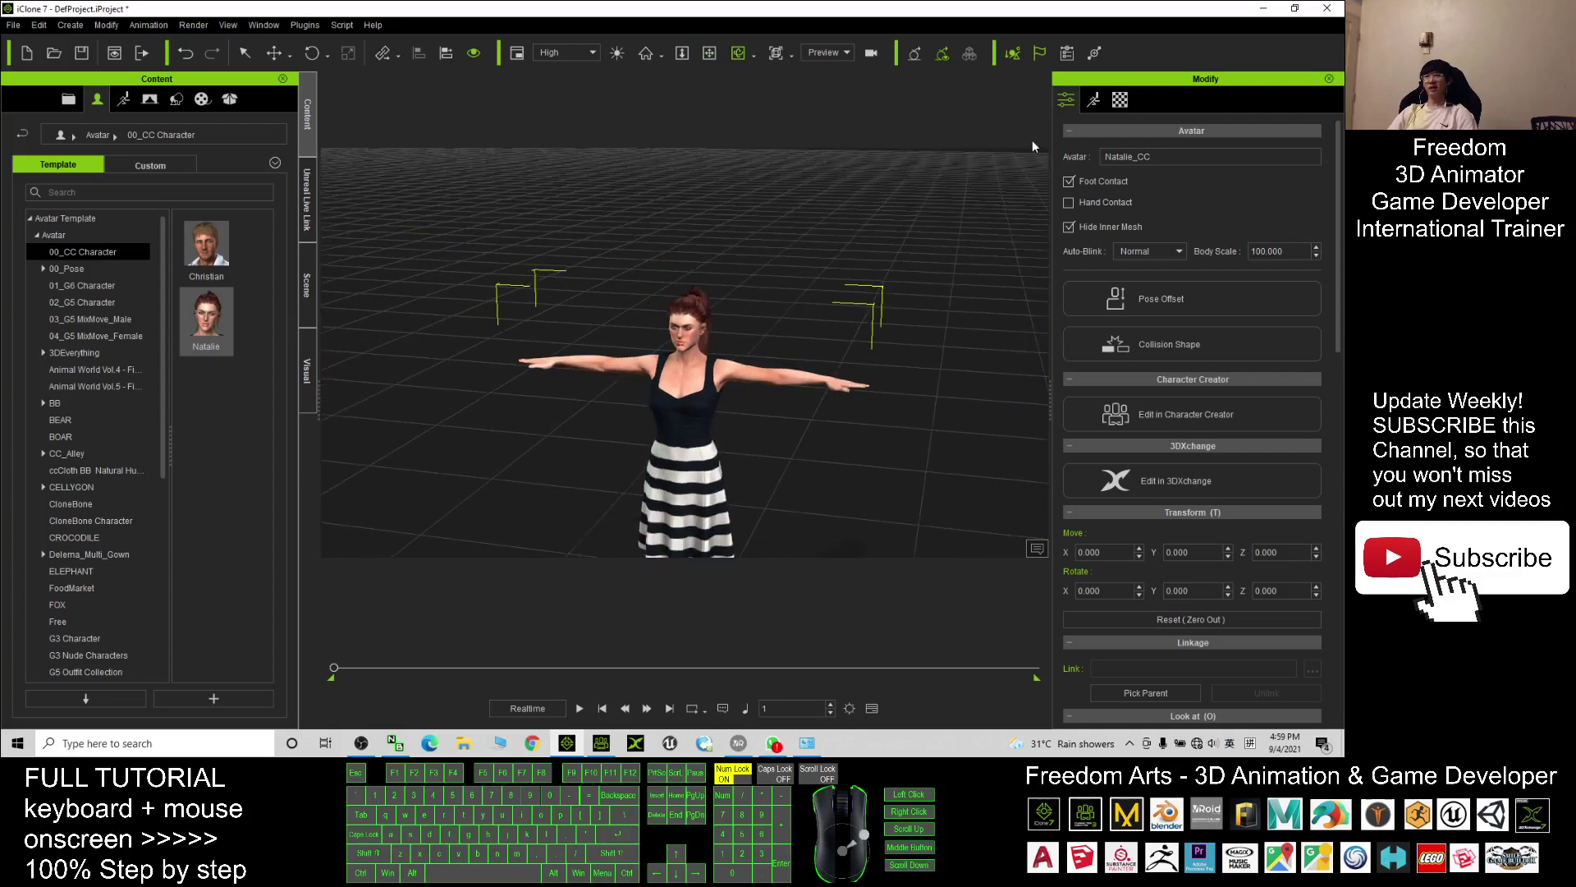
click(603, 745)
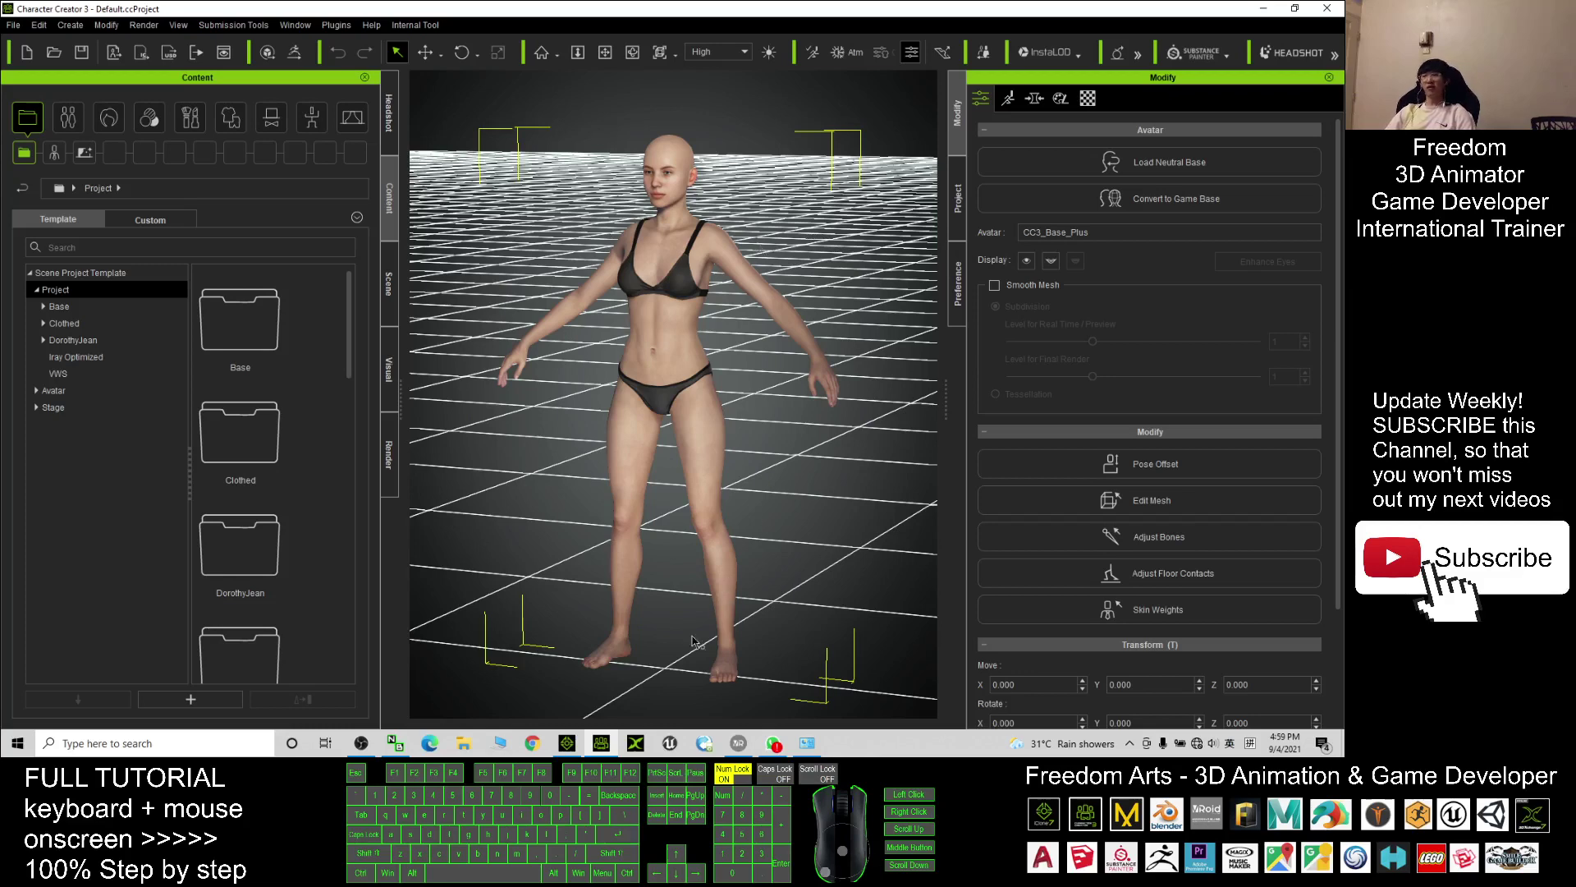
- Send the framed Natalie to Character Creator 3, choosing Replace All
click(570, 745)
key(f)
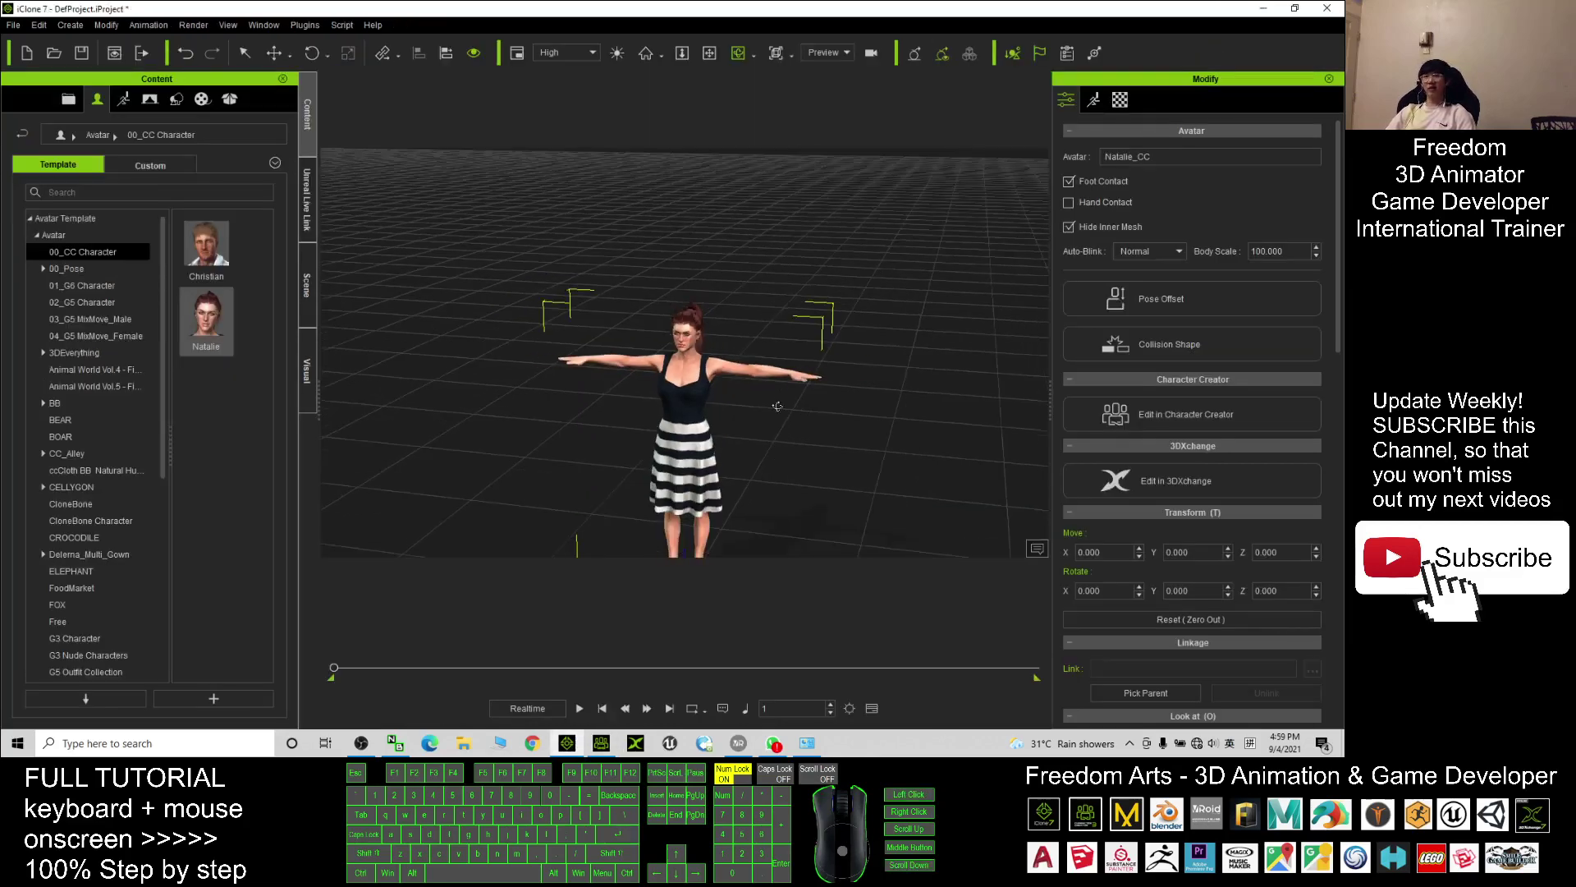
click(1194, 423)
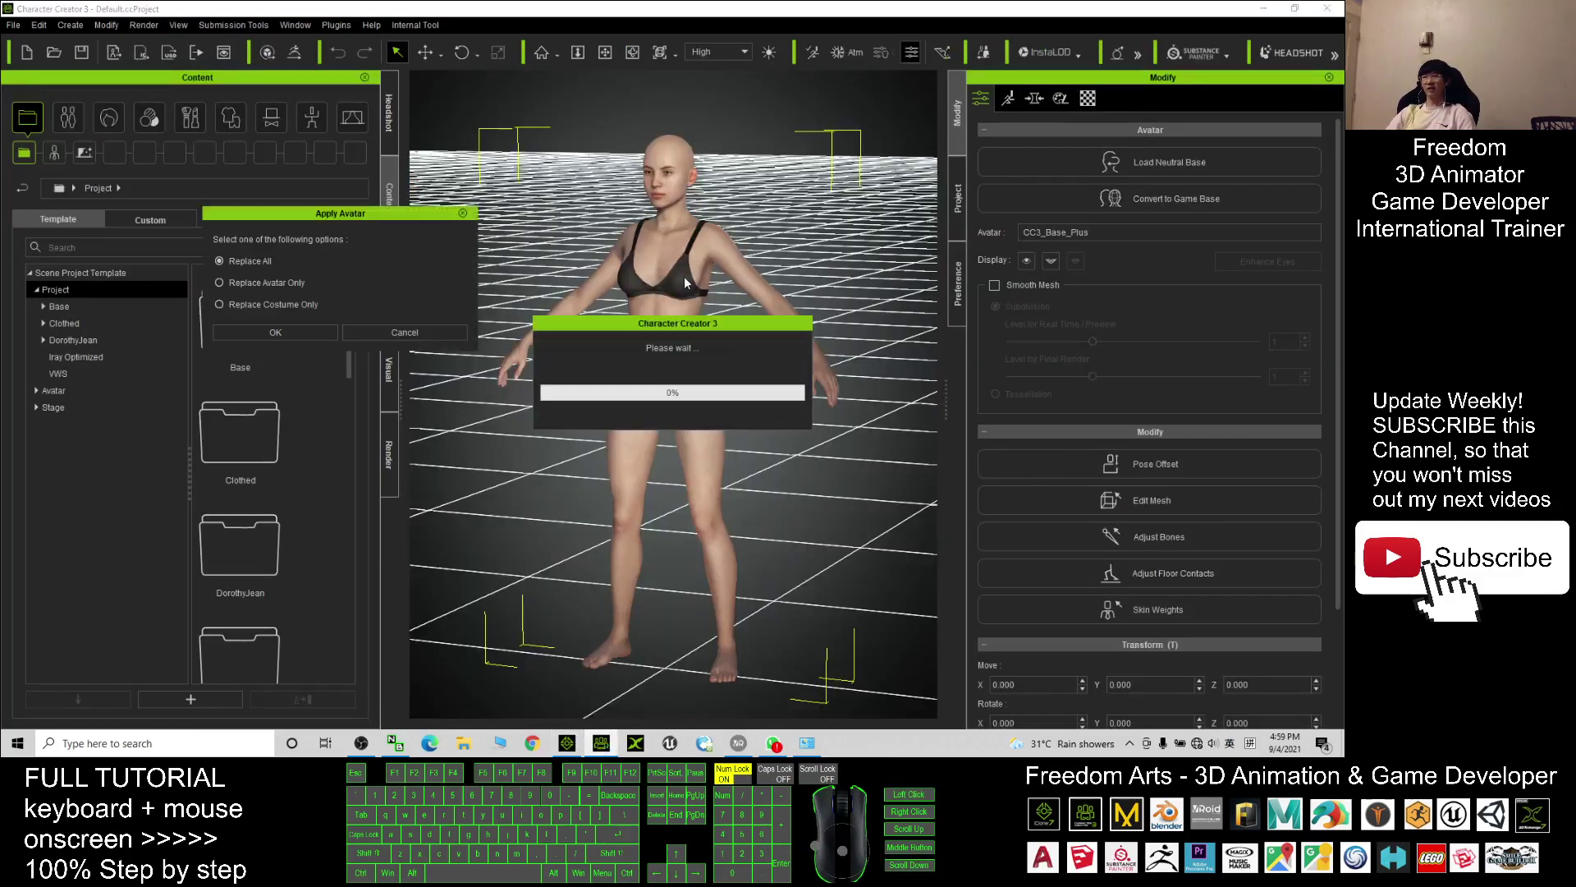
click(253, 330)
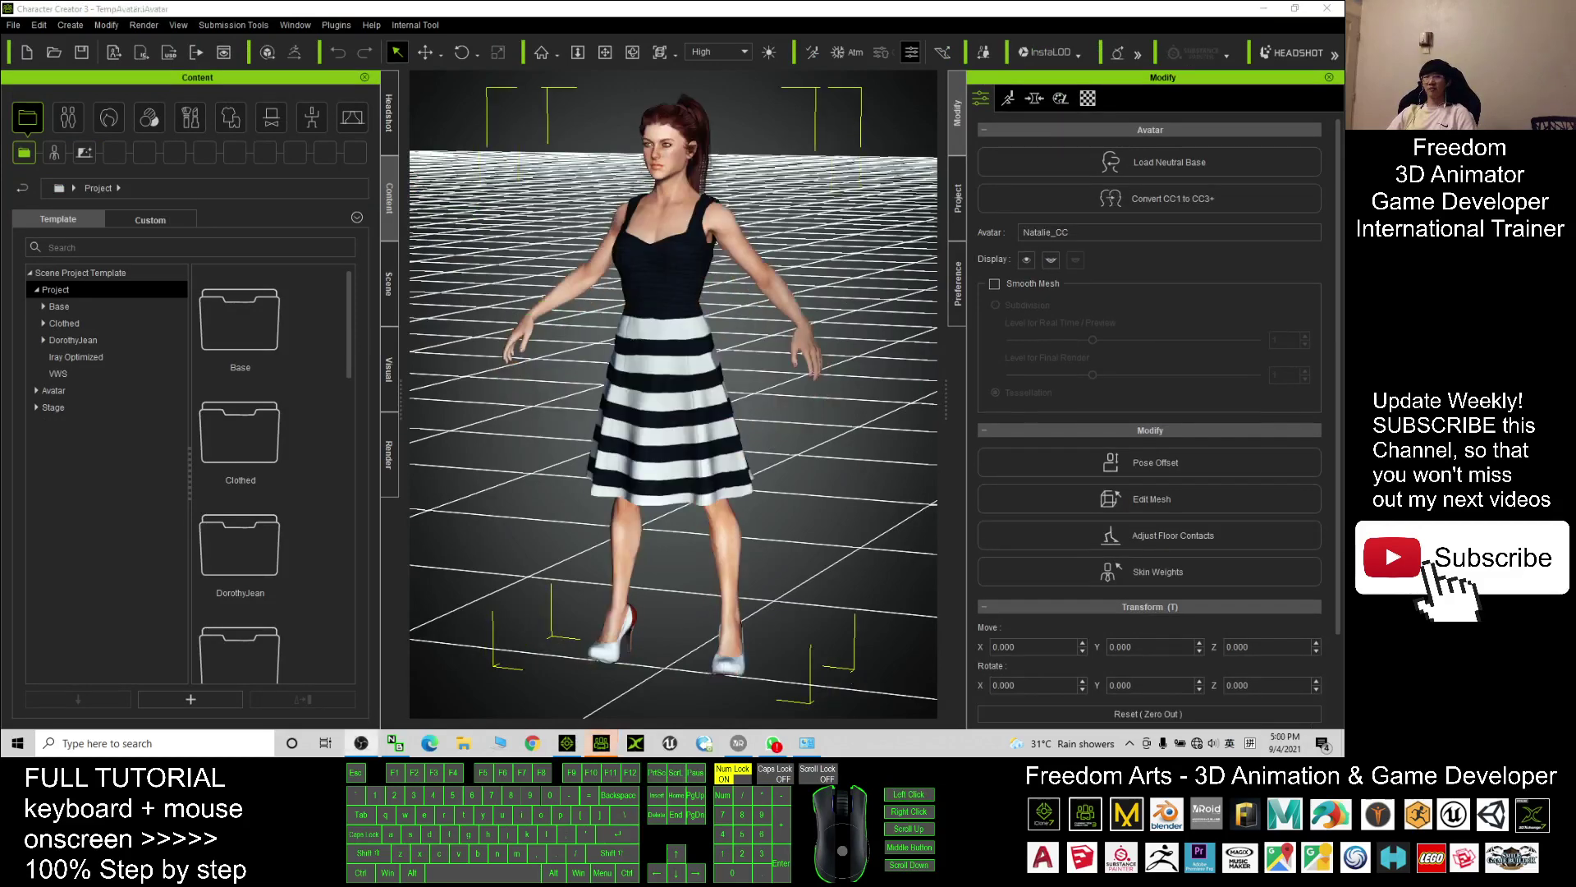
- Orbit around Natalie, then run Convert CC1 to CC3+ from the Modify panel
mouse_move(588, 284)
mouse_down()
mouse_move(741, 368)
mouse_move(572, 186)
mouse_move(550, 310)
mouse_move(778, 316)
mouse_up()
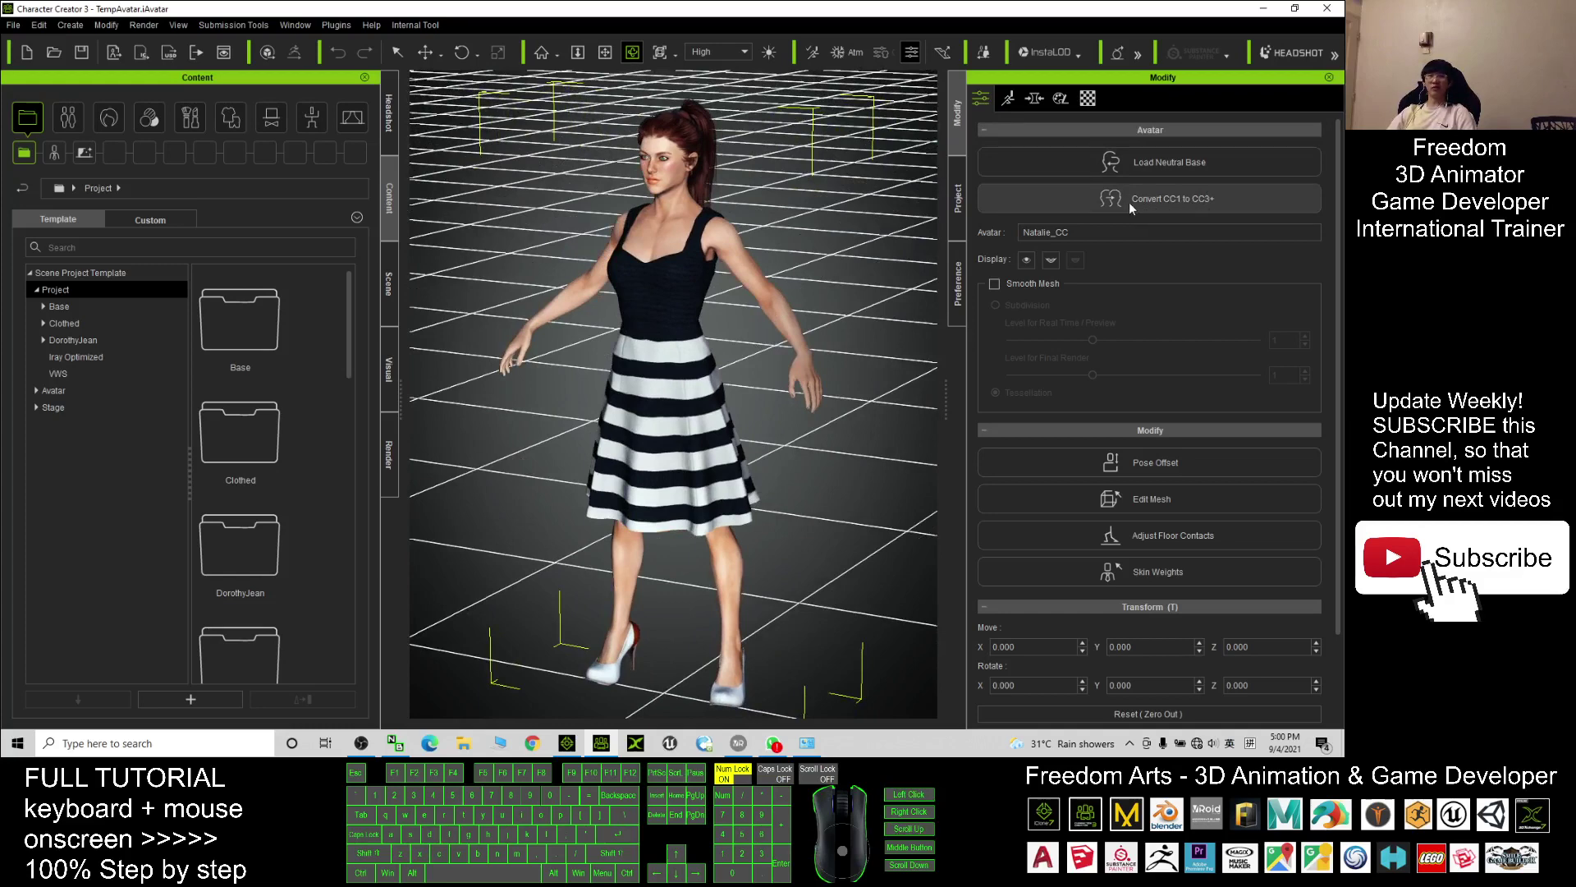
click(1170, 205)
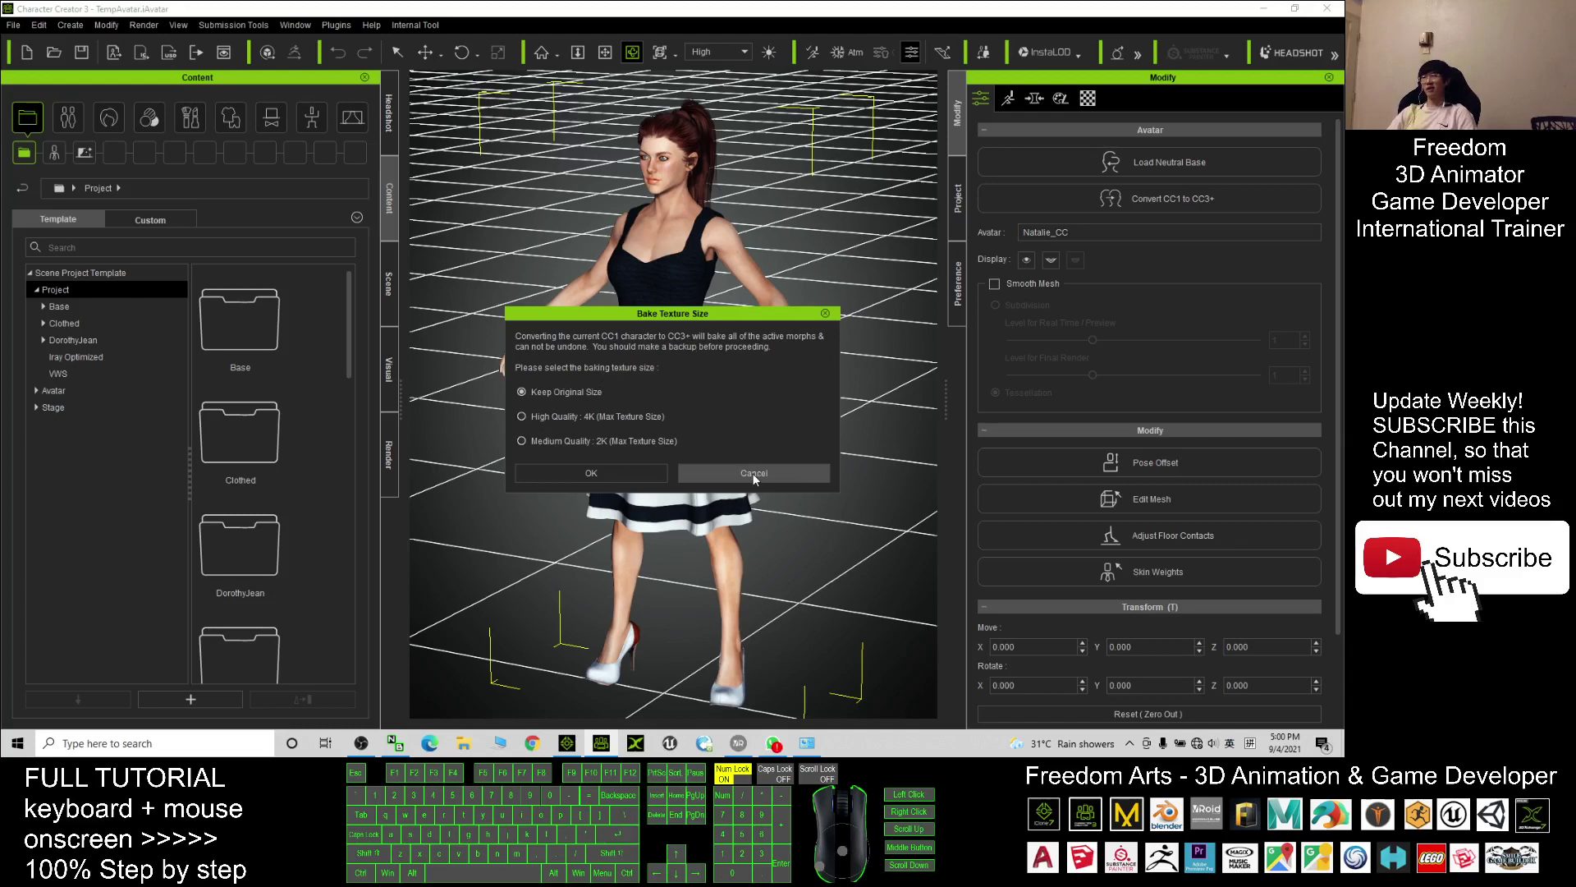
- Choose Medium Quality: 2K (Max Texture Size) as the bake texture size
click(542, 393)
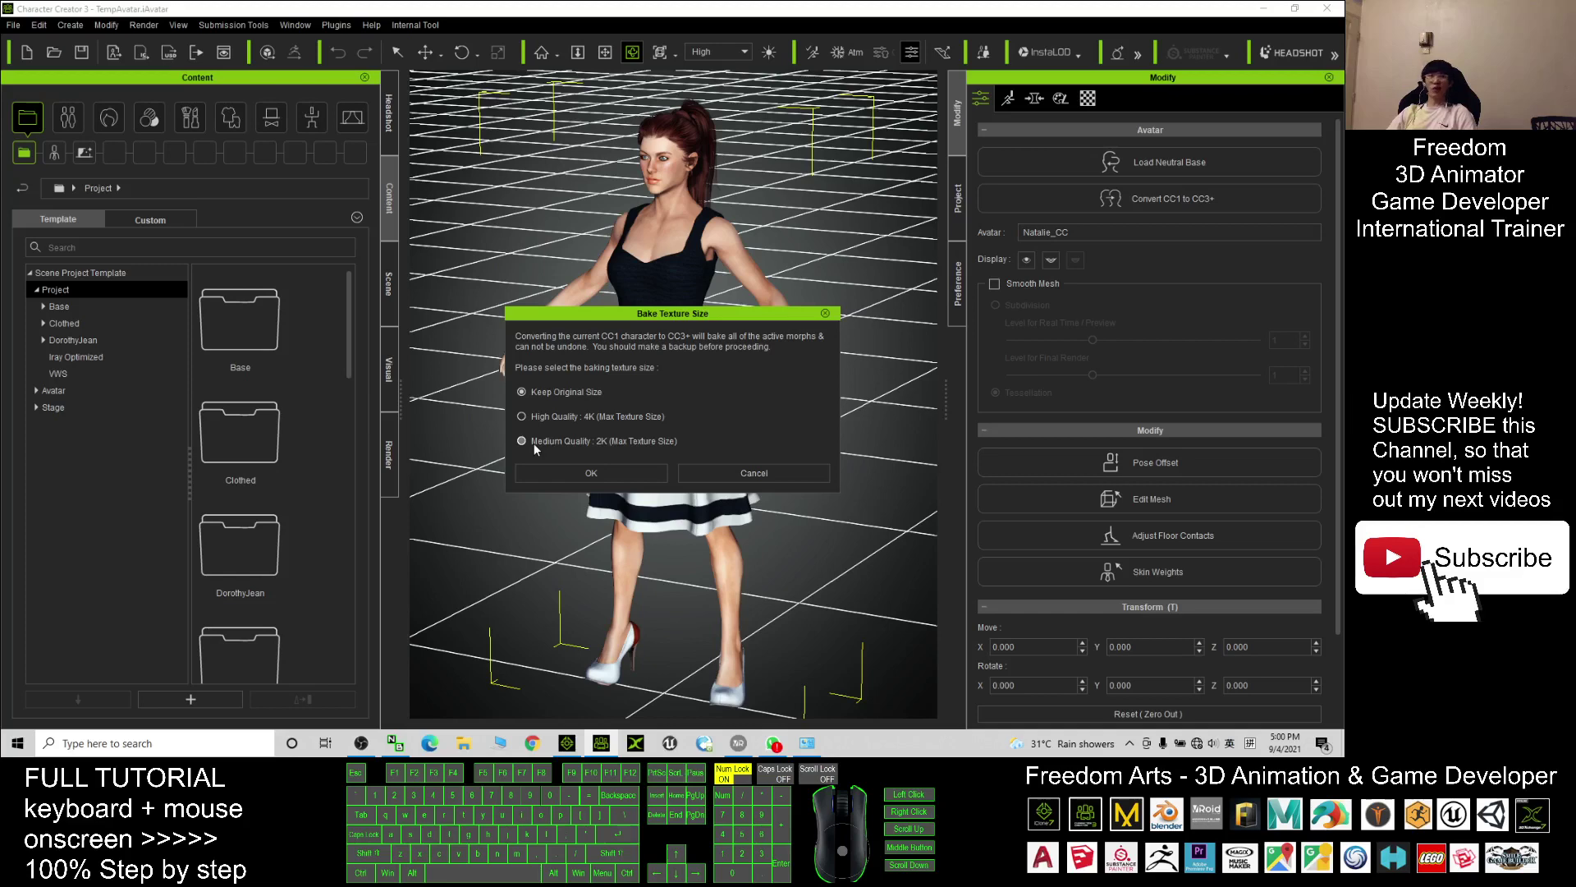
click(607, 470)
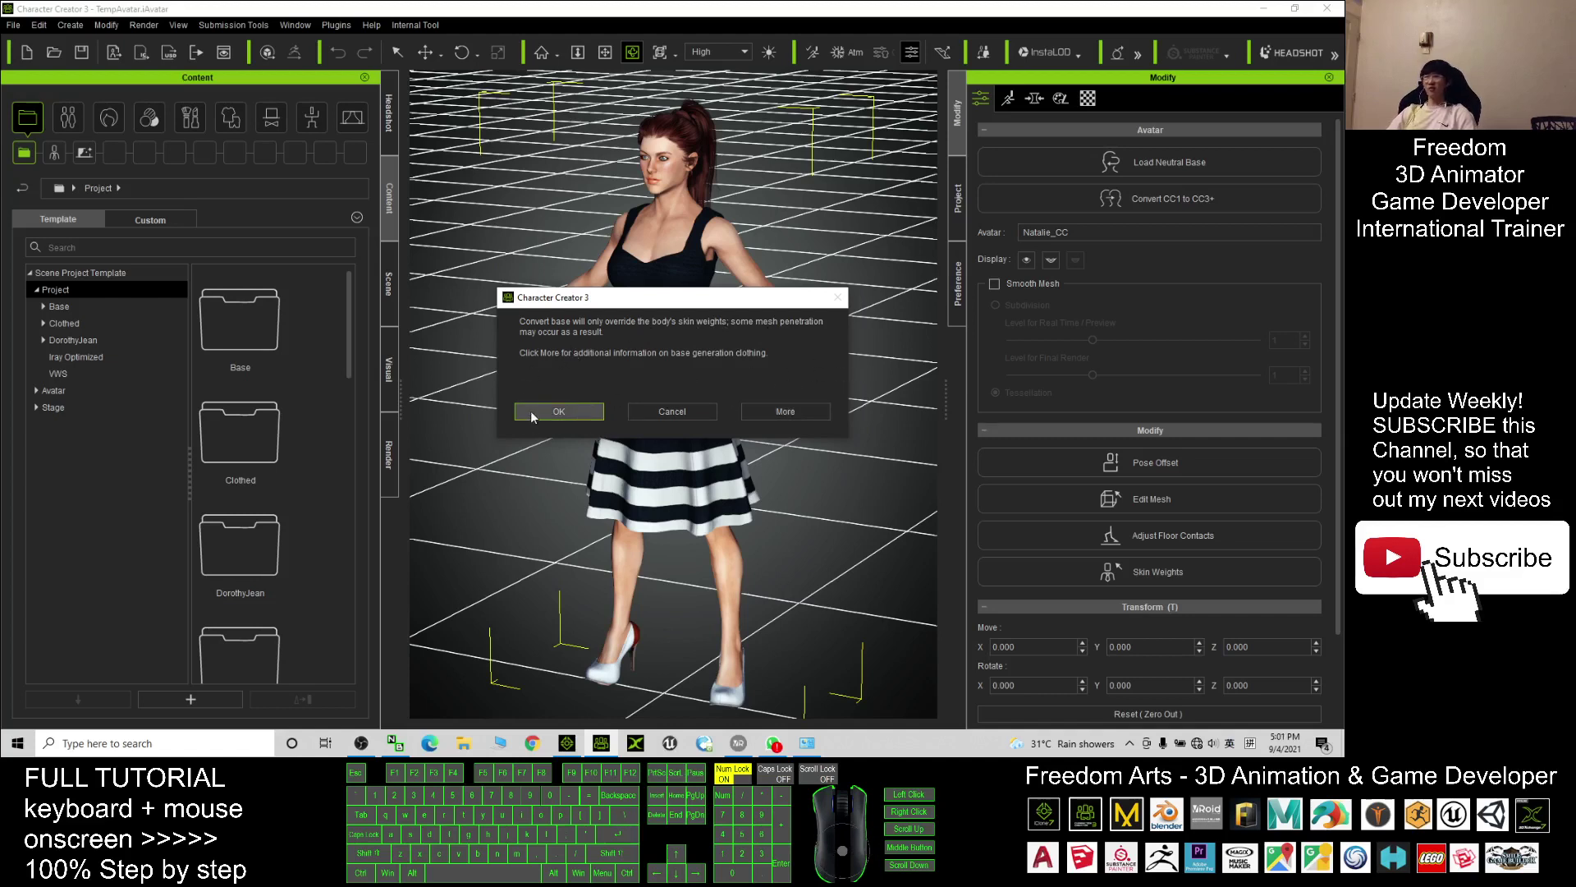
- Confirm the base conversion warning and let Natalie's CC3+ conversion complete
click(559, 413)
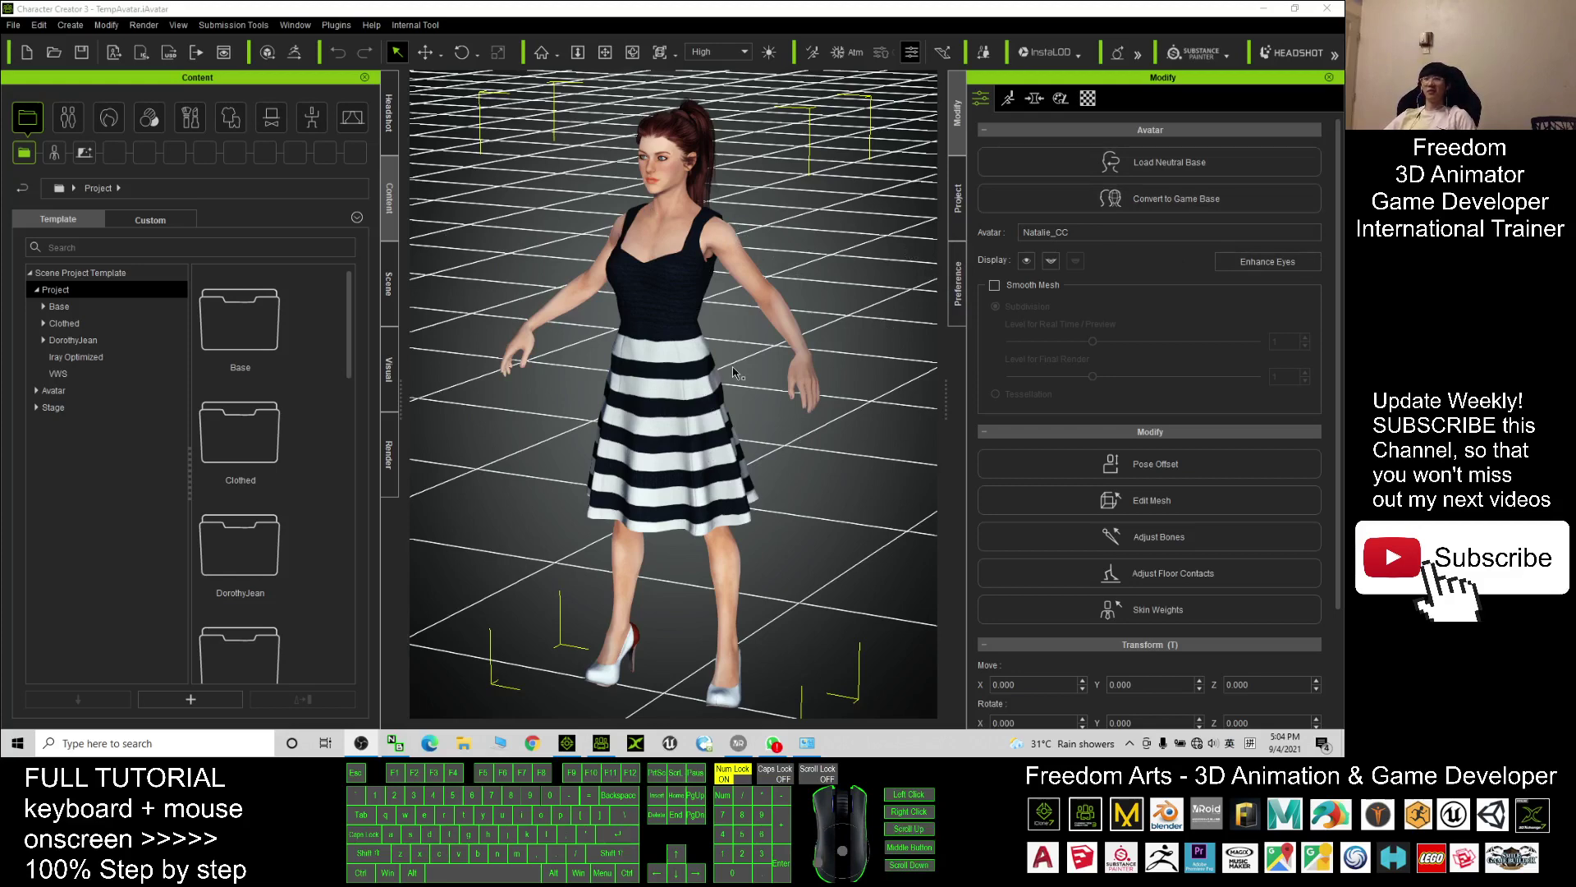
- Deselect Natalie and add her as a new template in Content > Custom > Project
drag(784, 445, 808, 496)
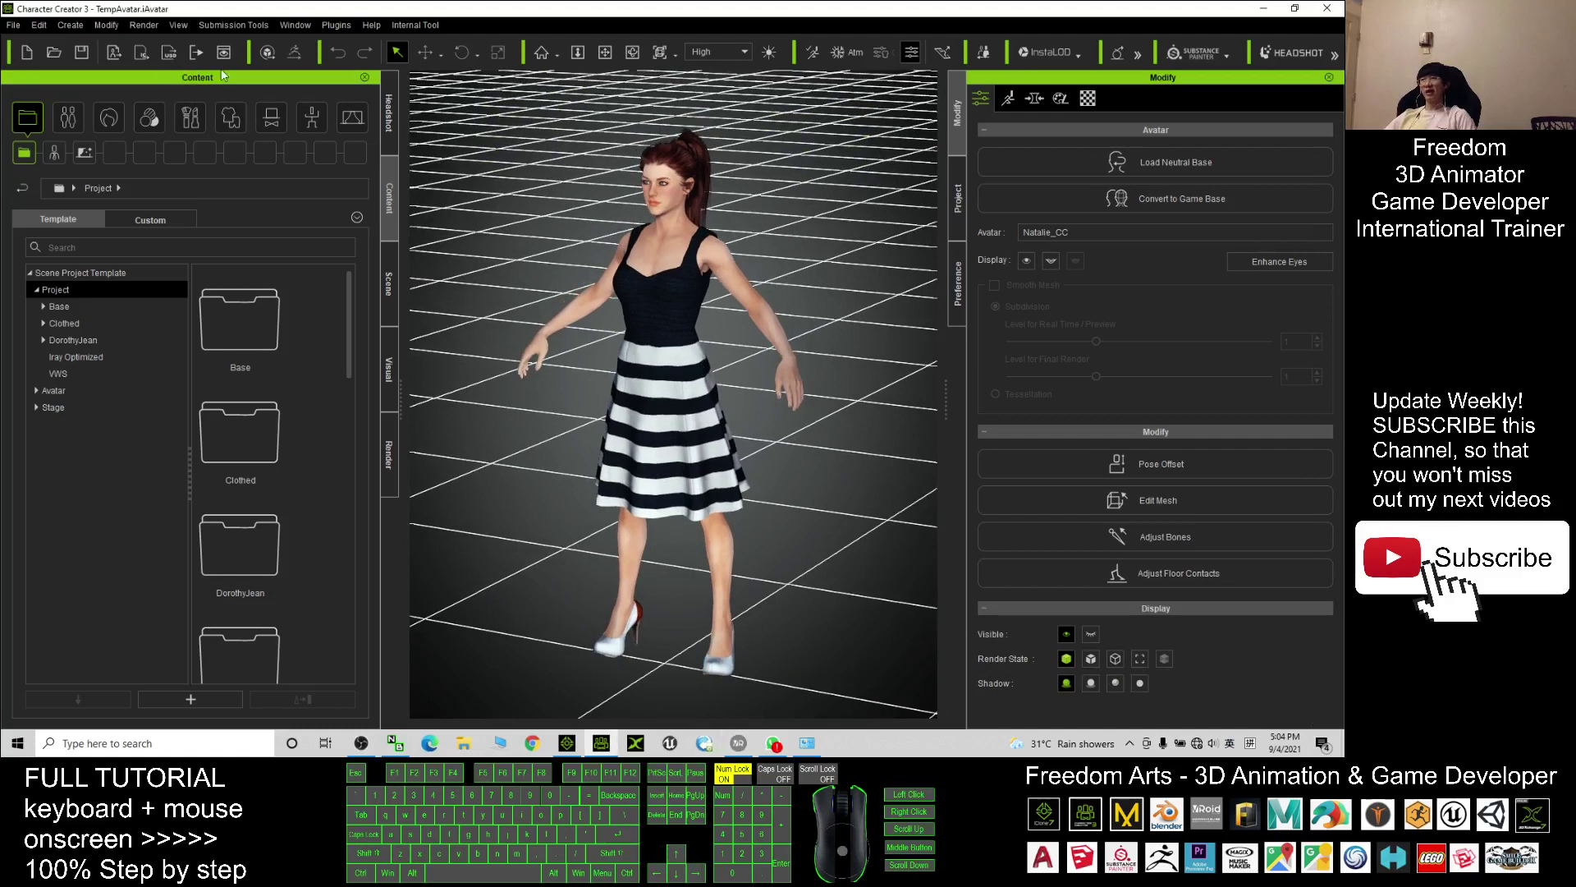
click(149, 218)
click(115, 290)
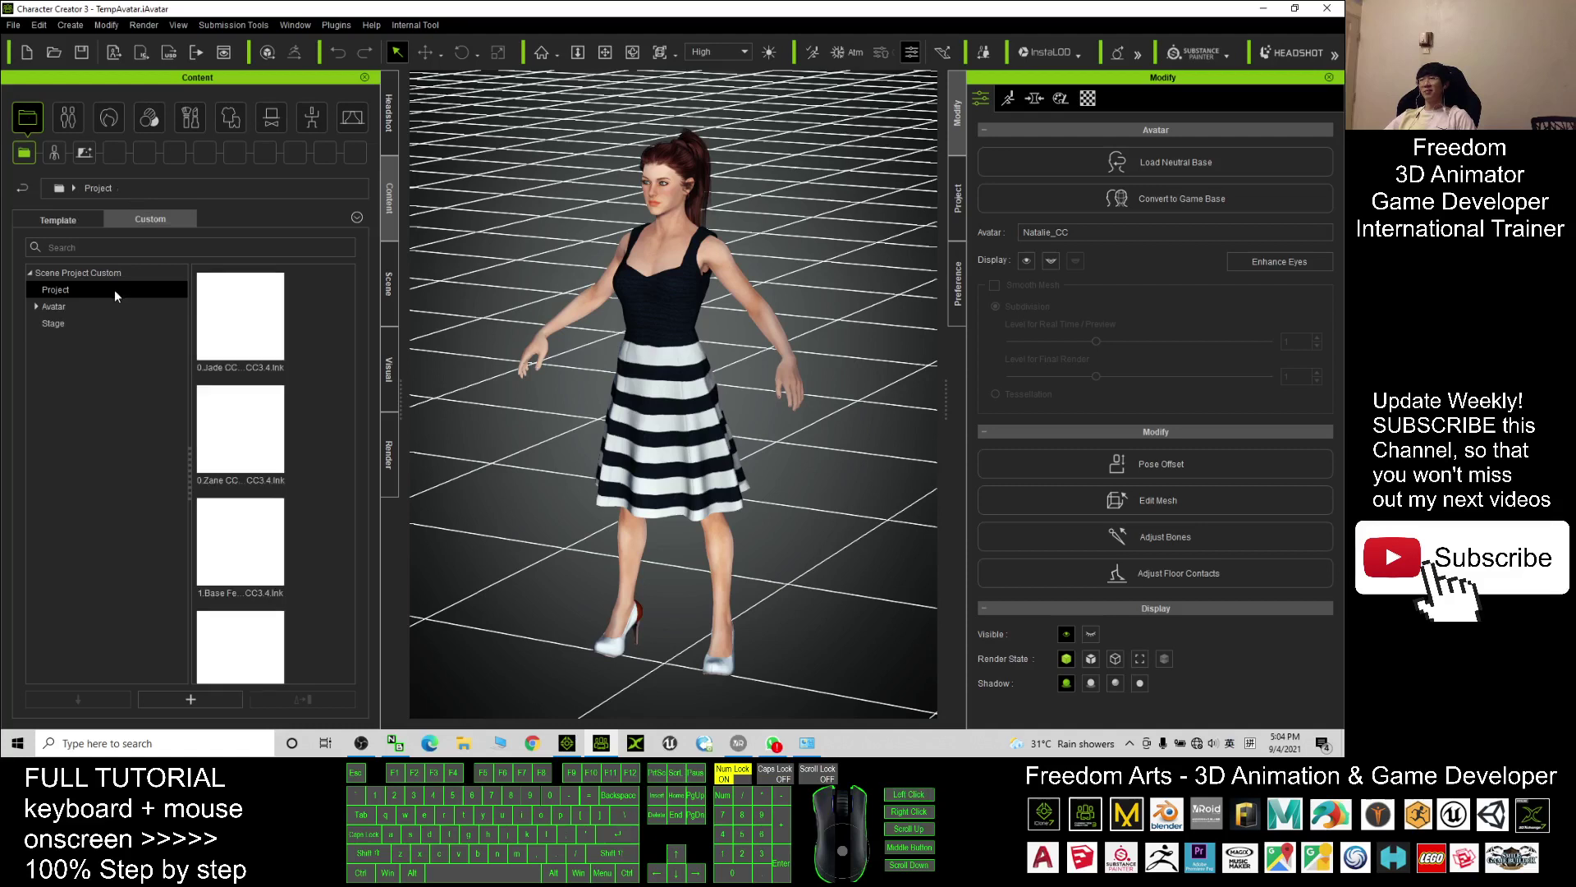
scroll(301, 442, down, 5)
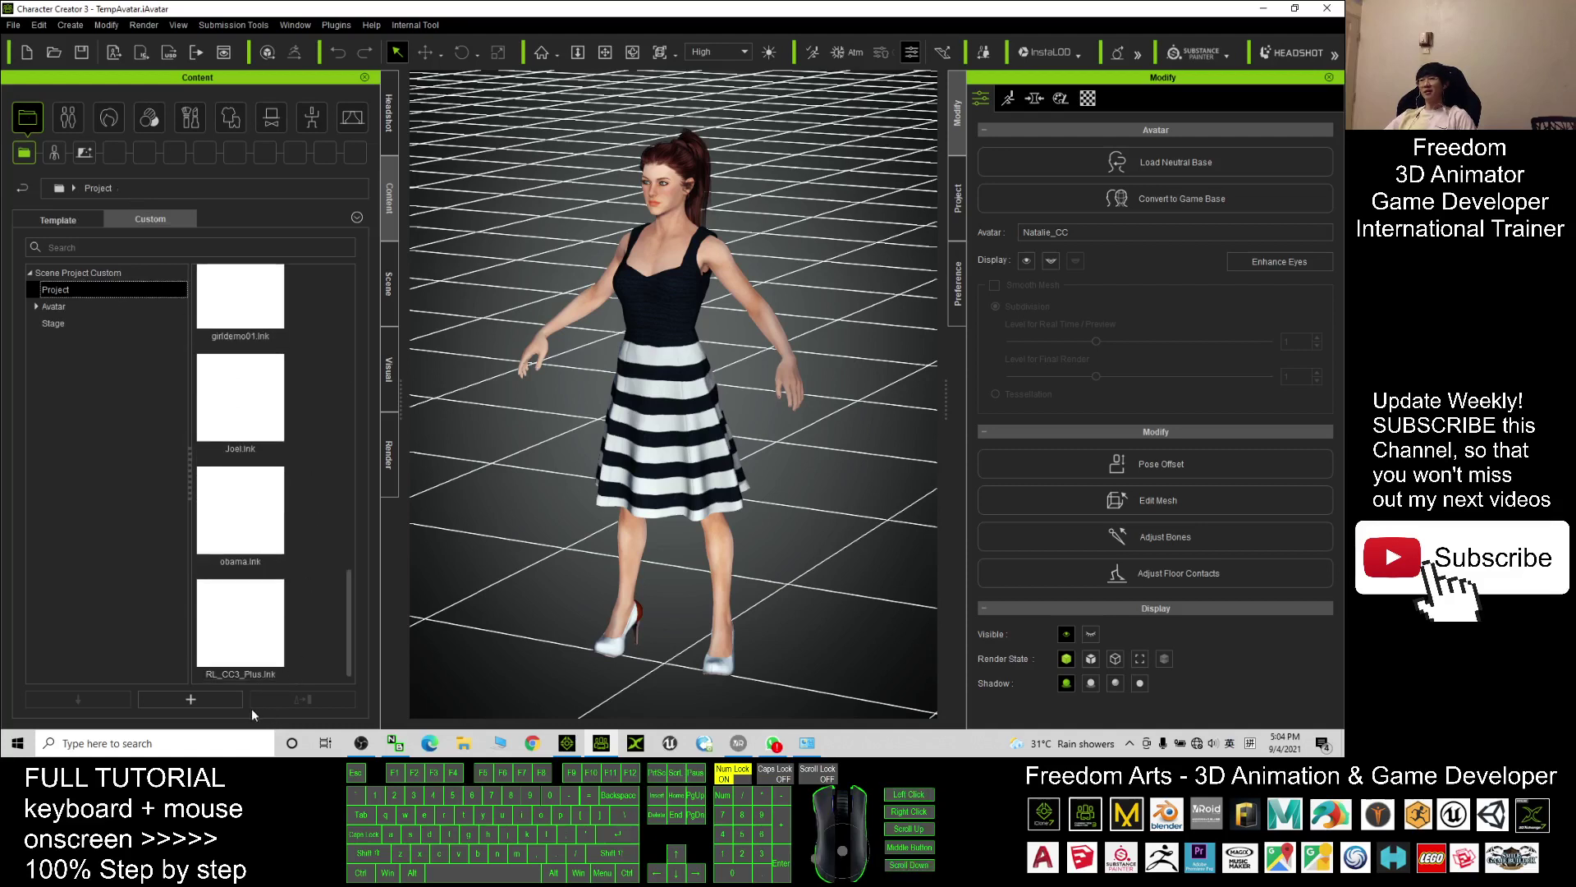
click(227, 699)
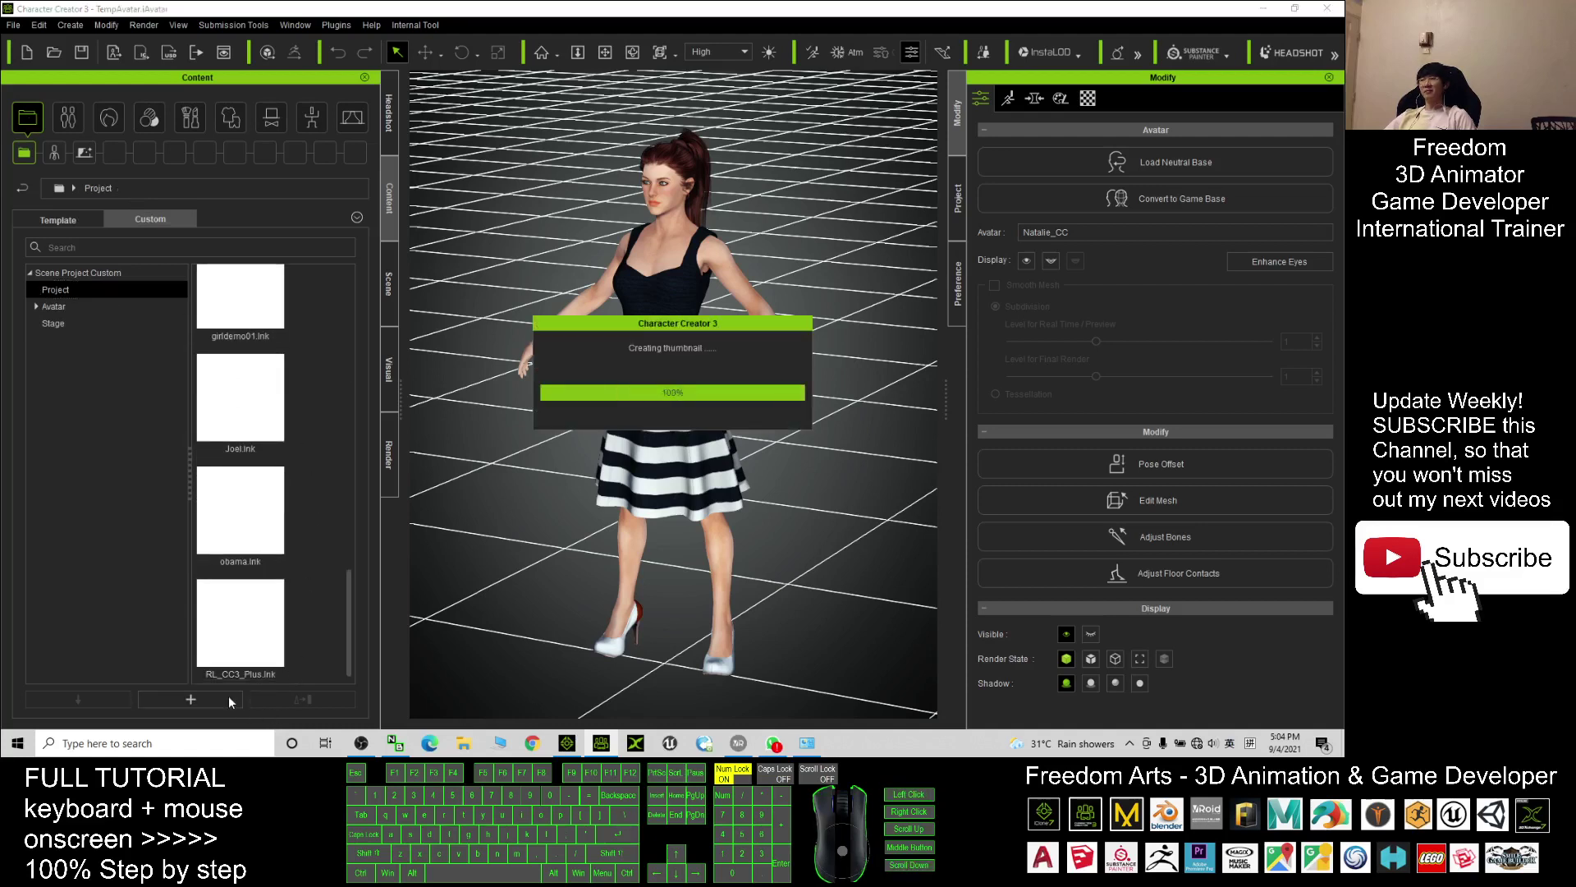
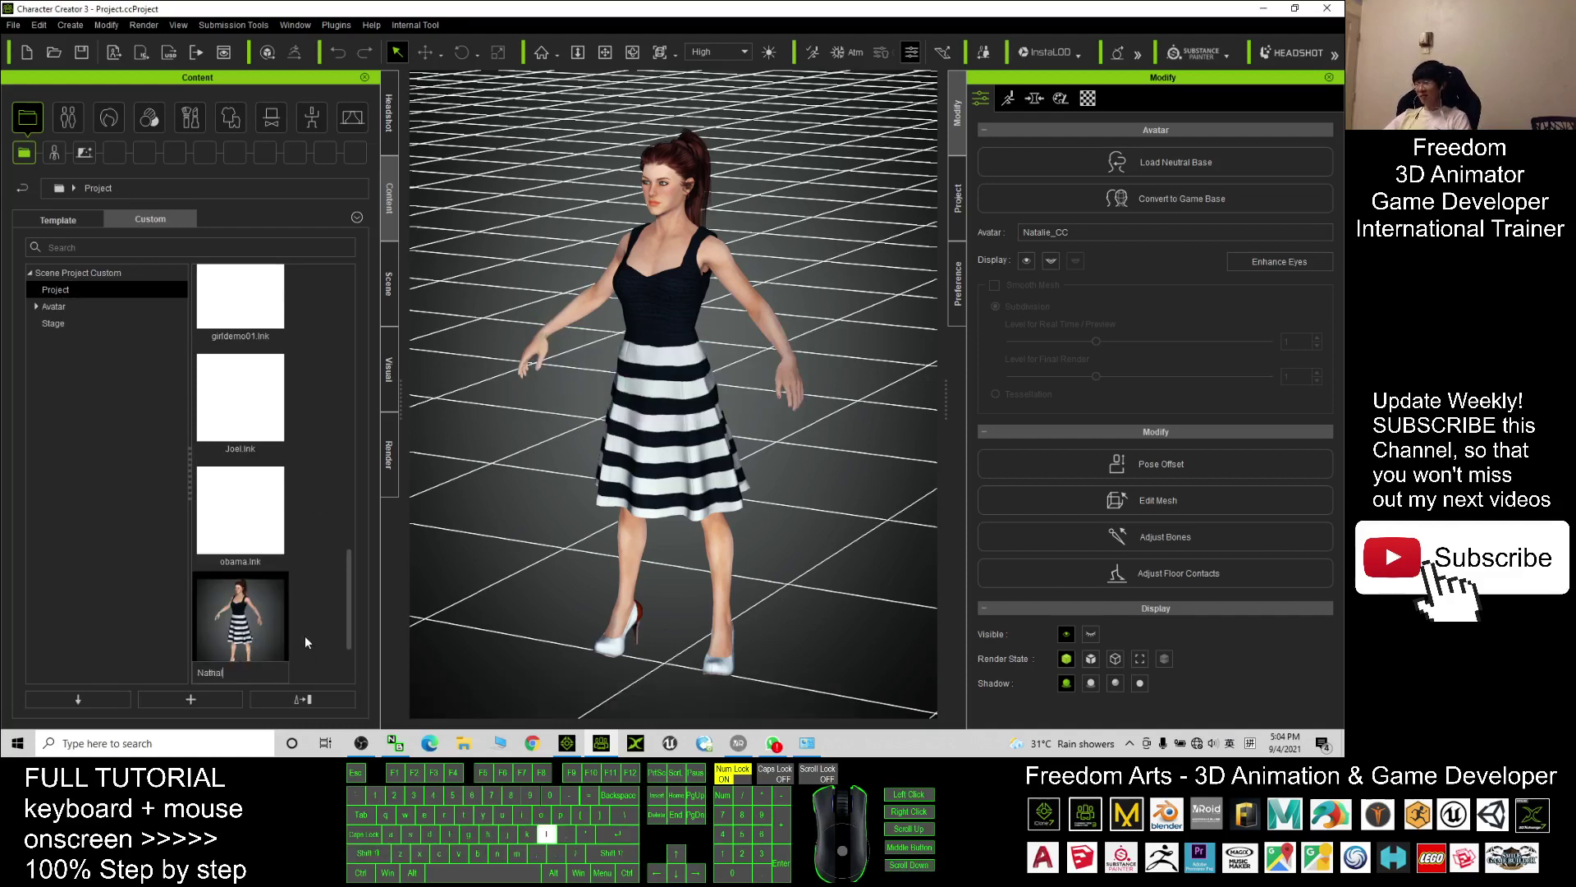
text(ie CC3)
text(.4)
- Confirm the custom thumbnail name 'Nathalie CC3.4' and switch over to iClone 7
key(Return)
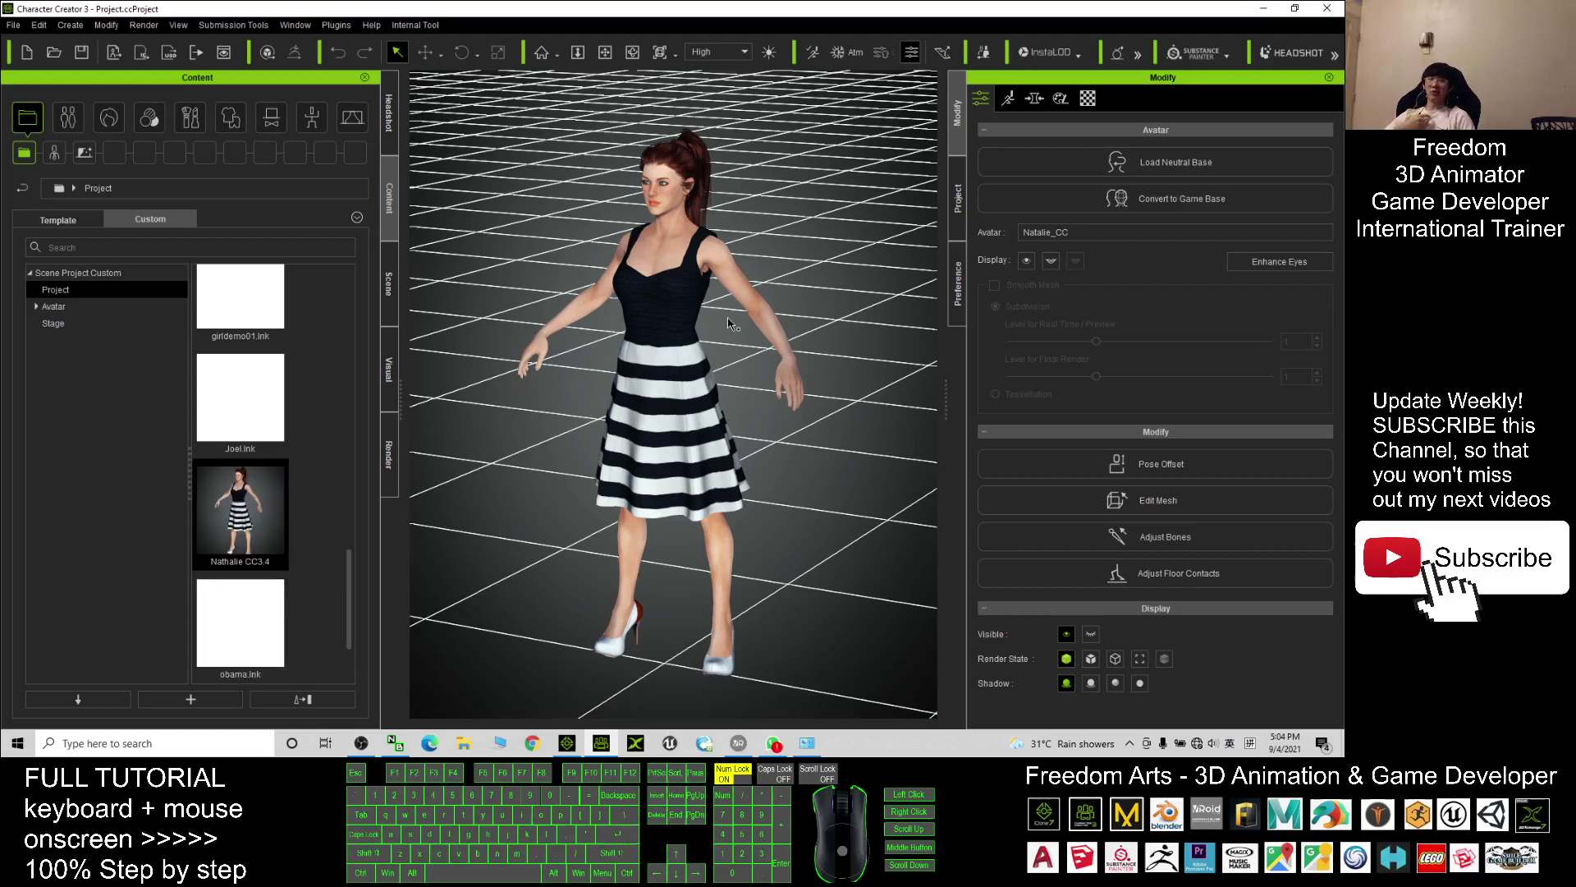
click(145, 58)
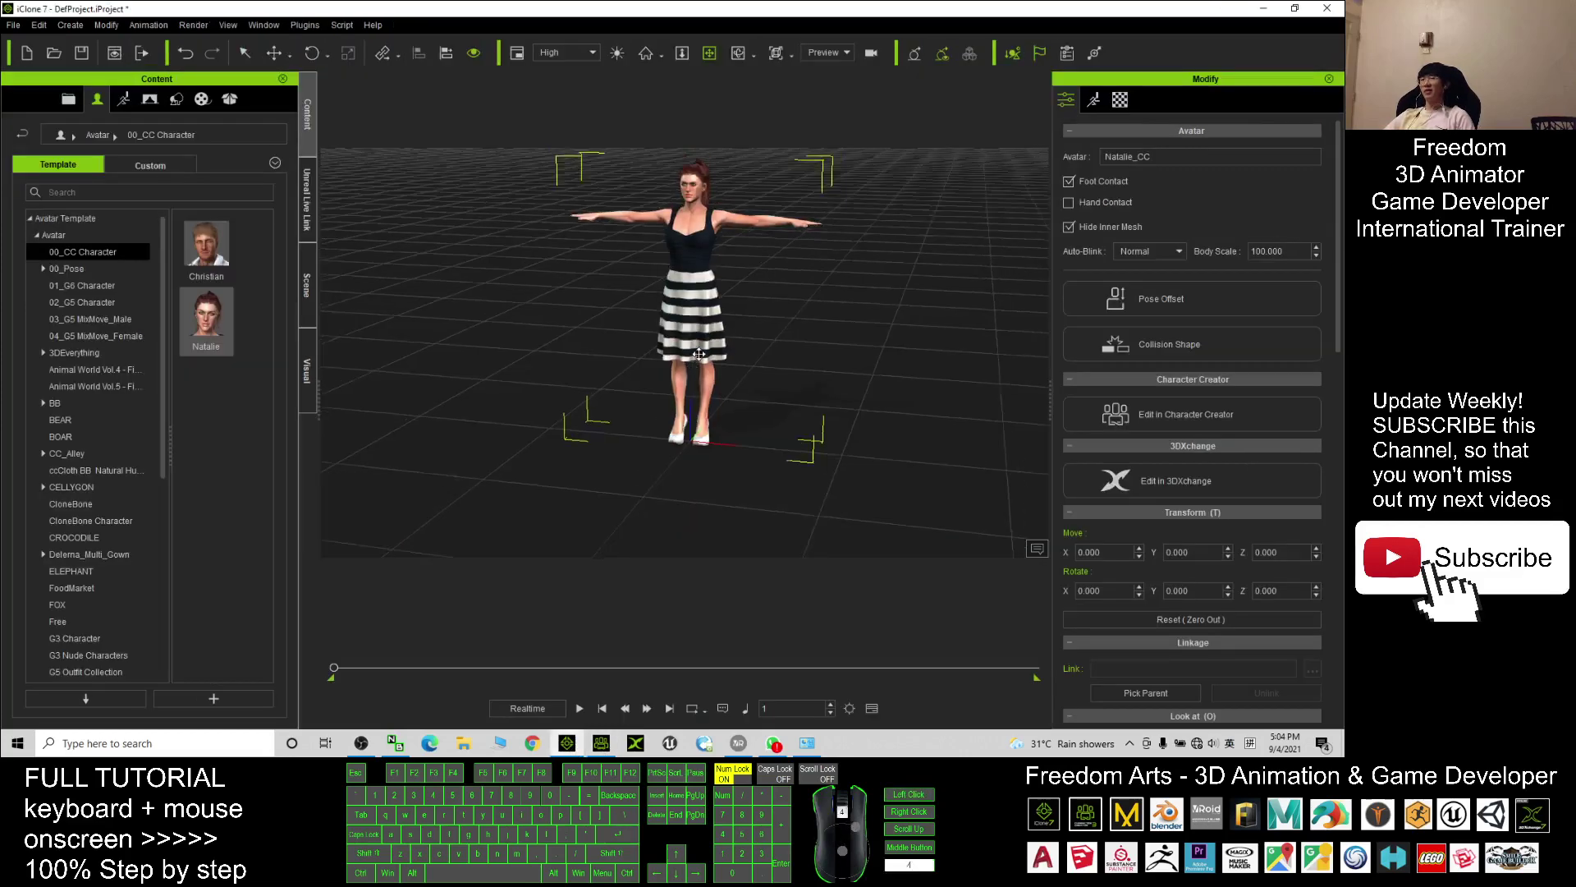
scroll(699, 355, down, 2)
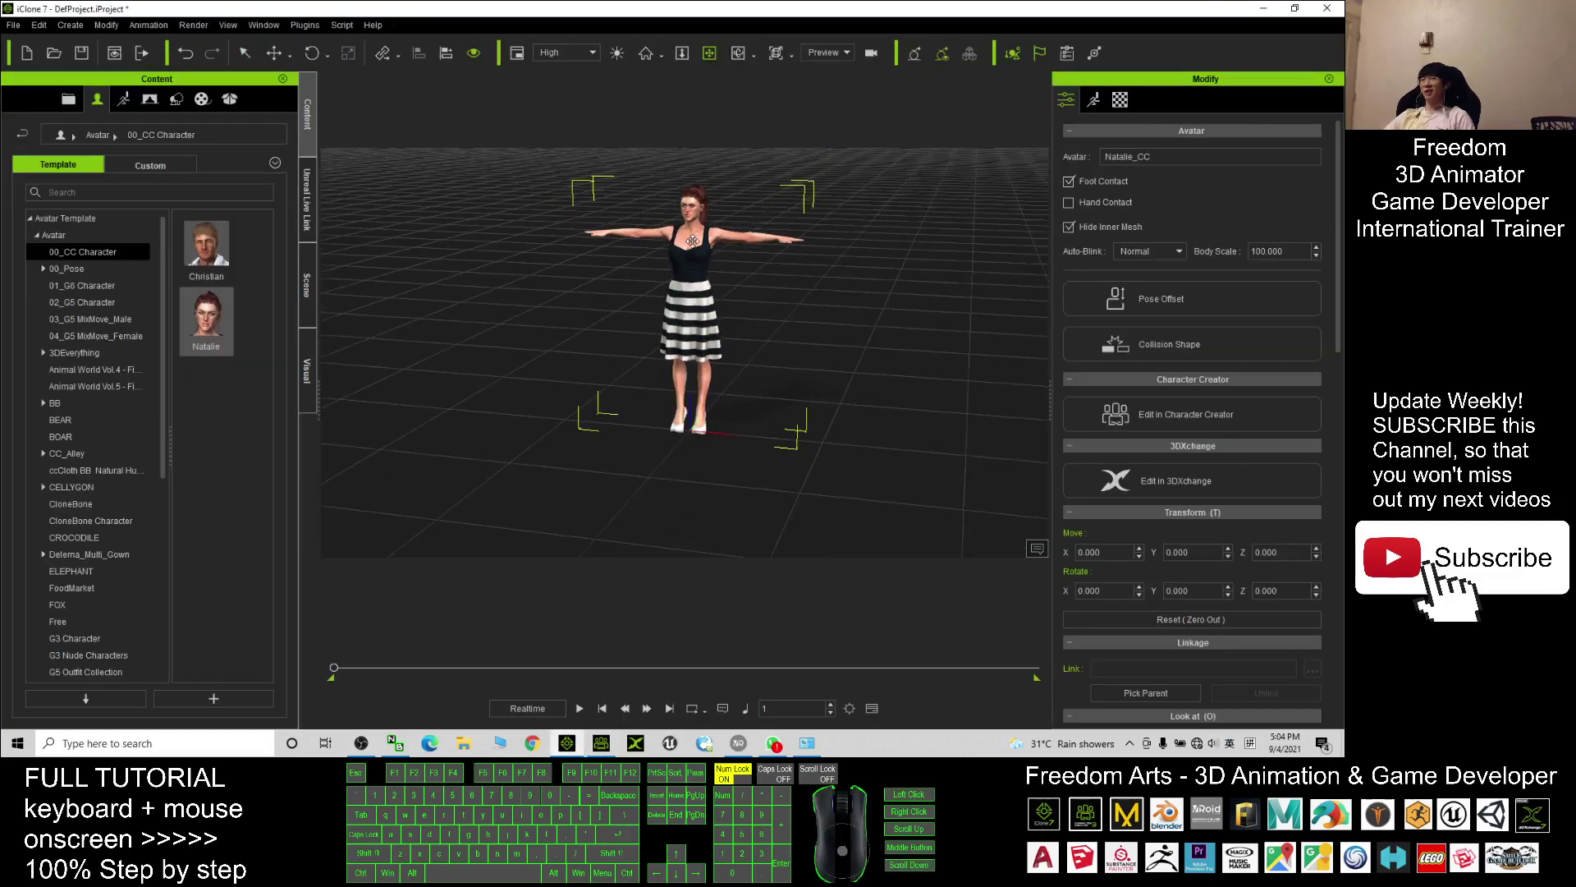
- Drag the original Natalie left with the move gizmo, deselect her, and return to Character Creator 3
key(w)
mouse_move(750, 407)
mouse_down()
mouse_move(550, 404)
mouse_move(608, 425)
mouse_up()
key(q)
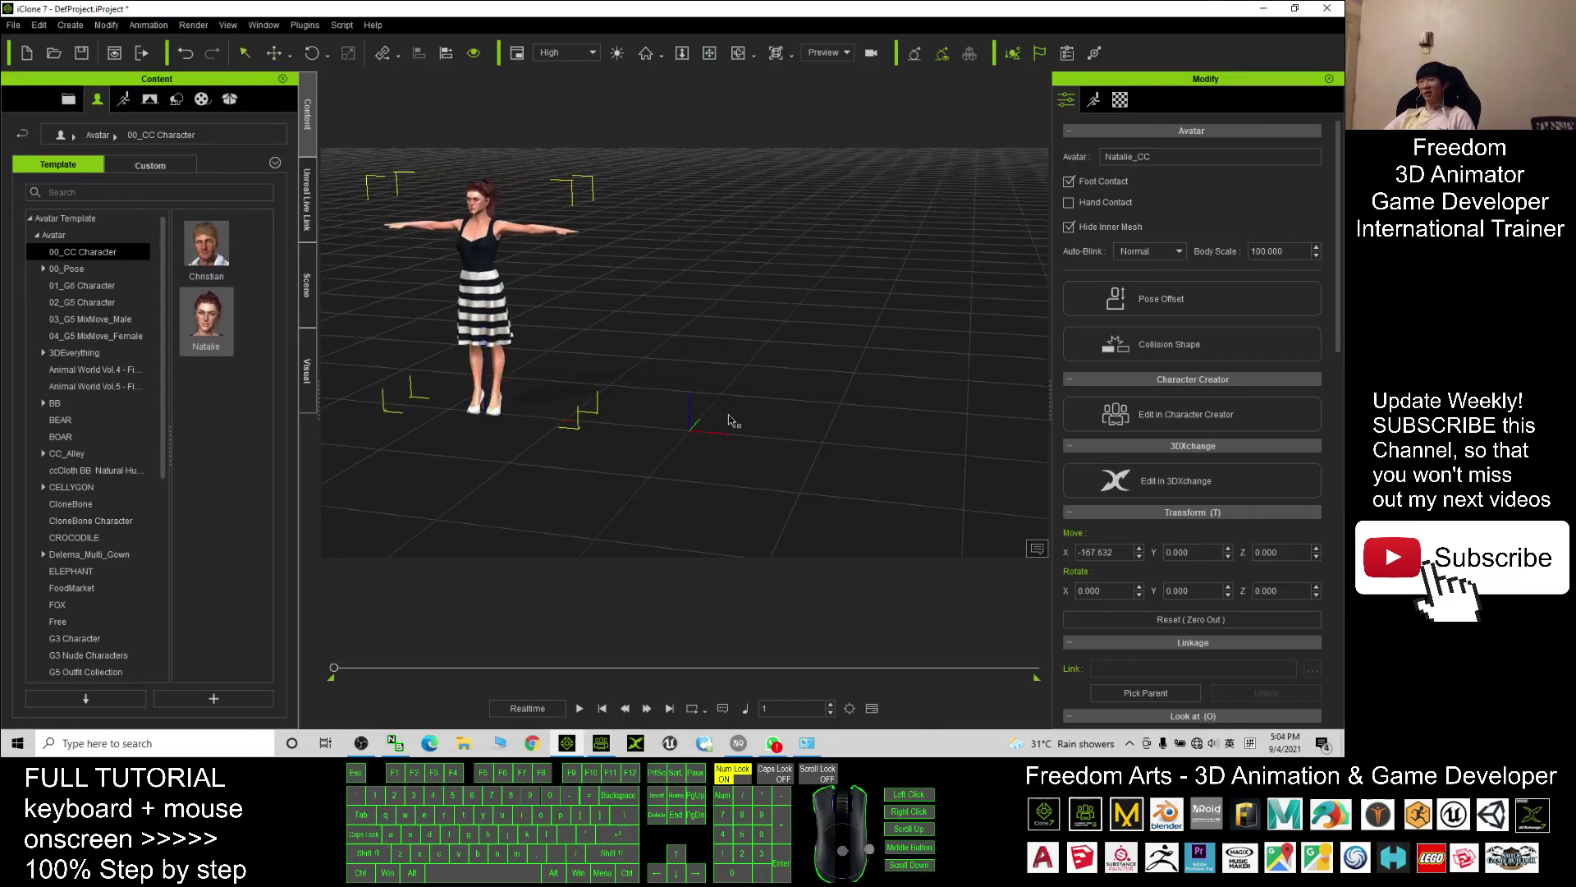
click(746, 397)
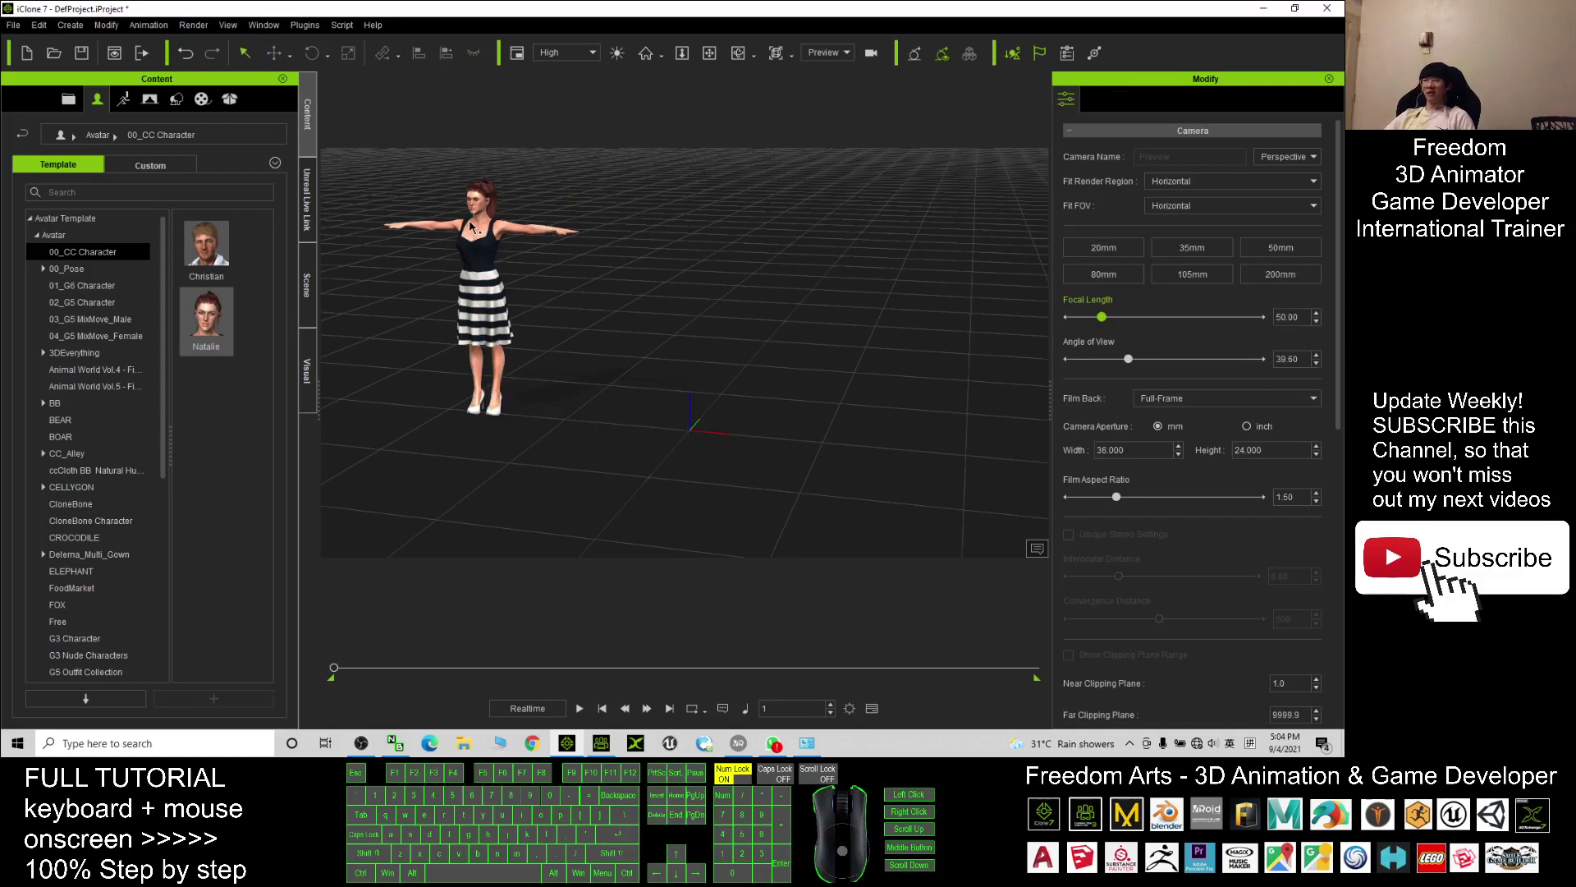
click(600, 743)
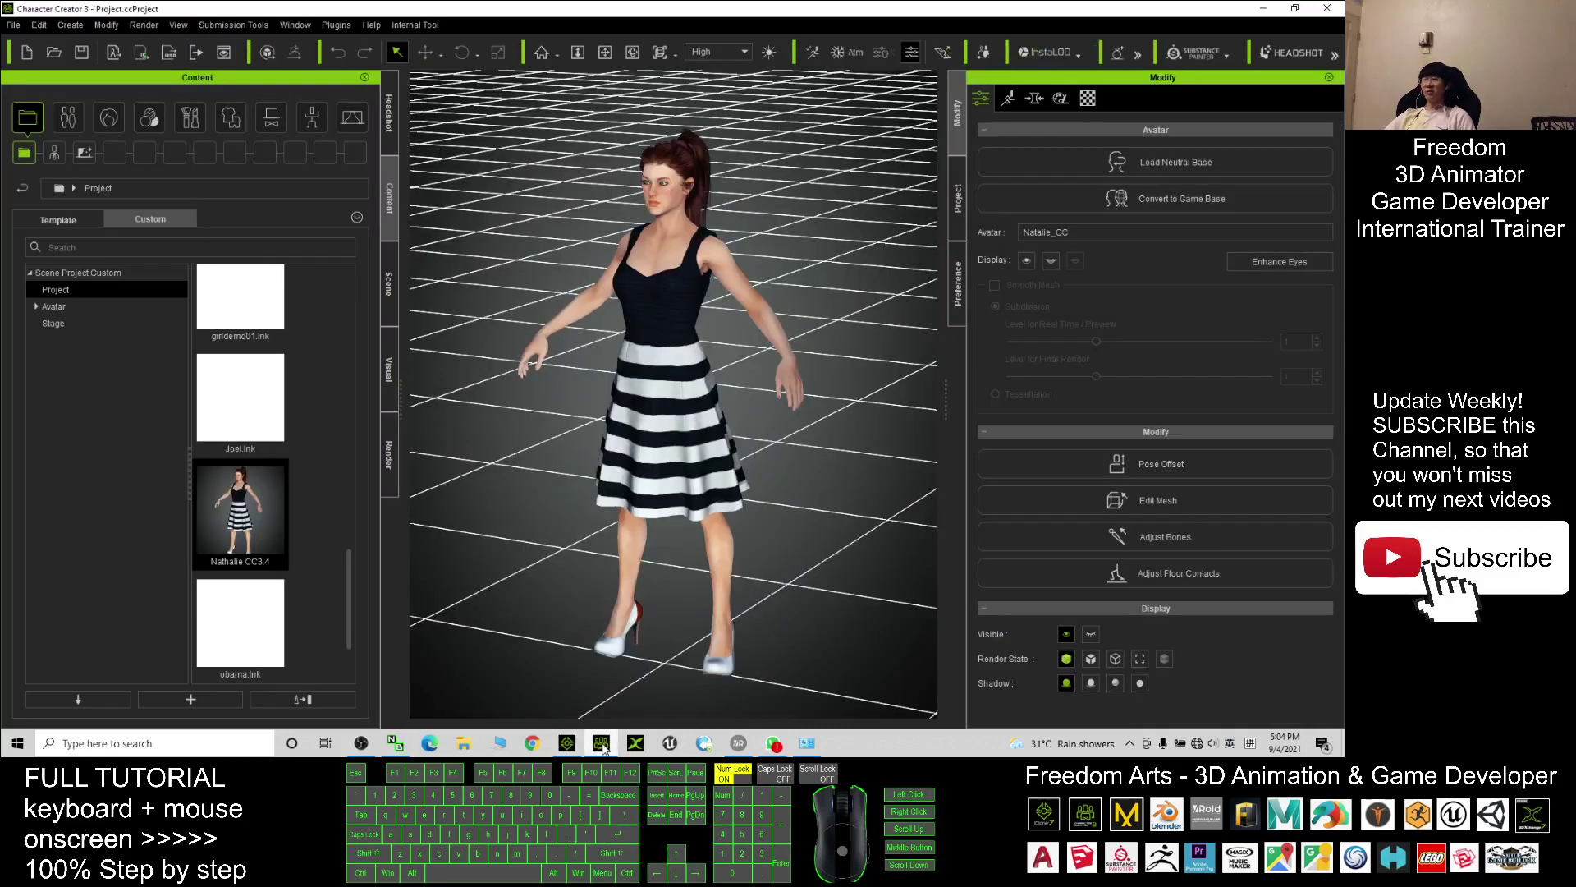
- Send the converted Natalie into iClone 7 and frame both avatars side by side
click(142, 53)
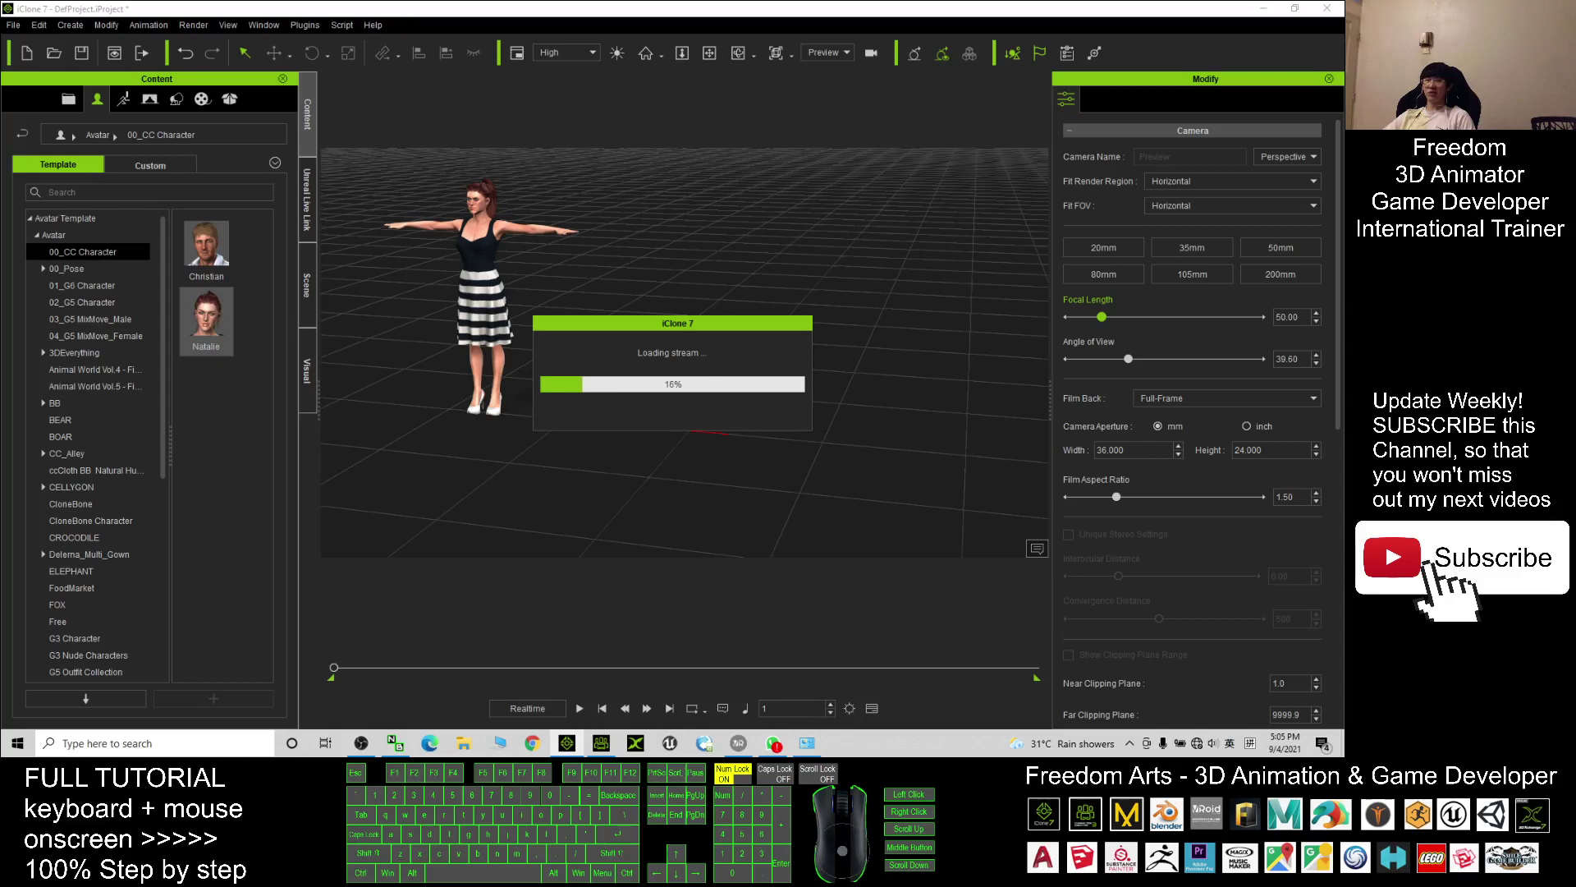
key(z)
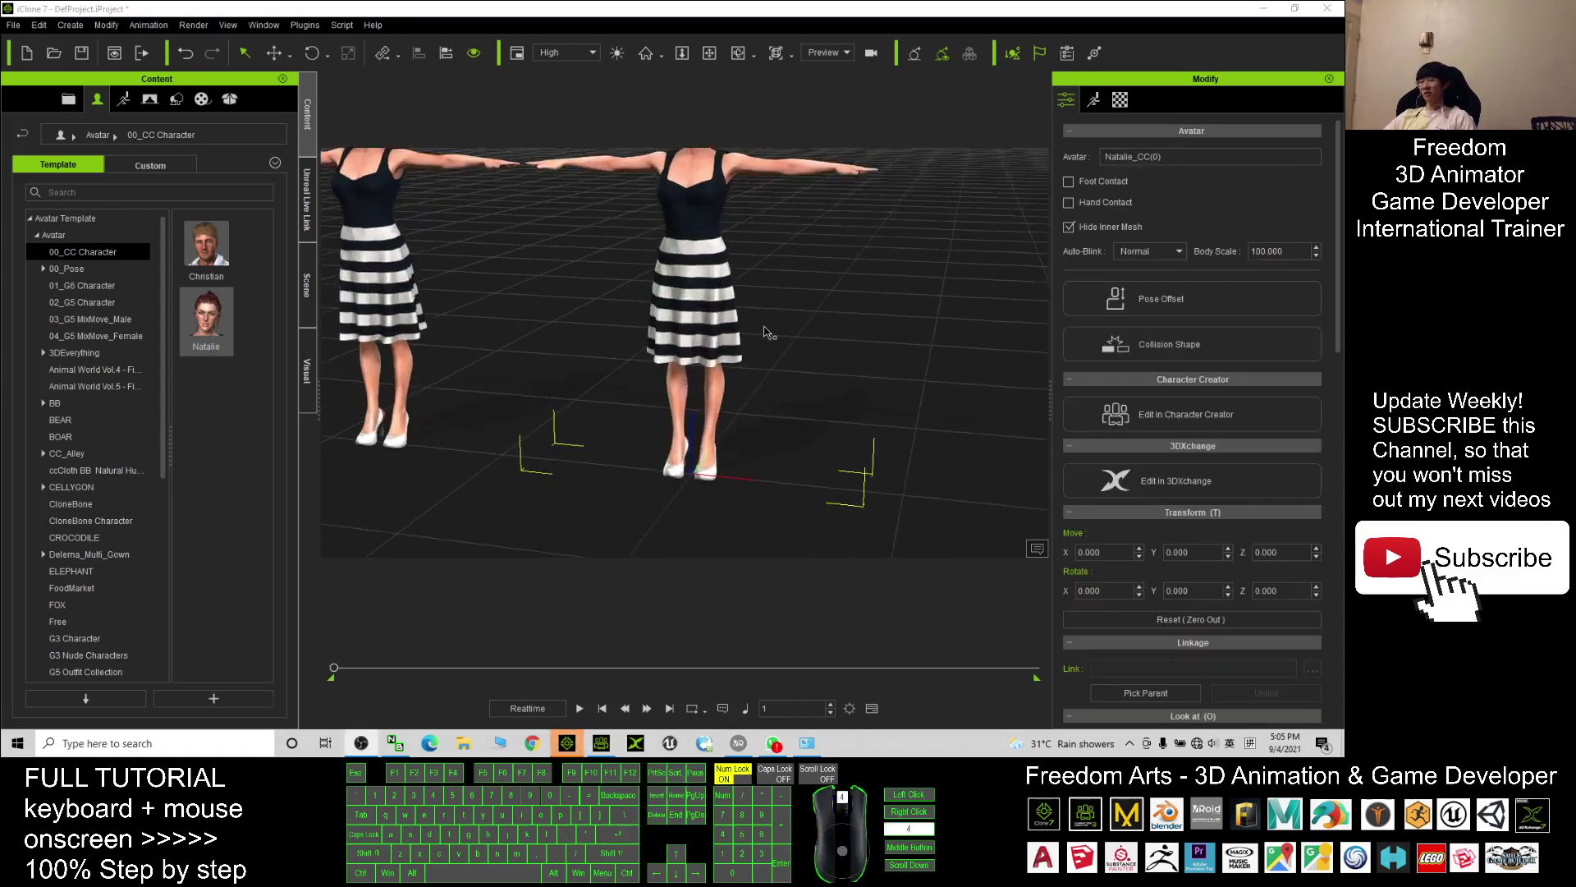
key(a)
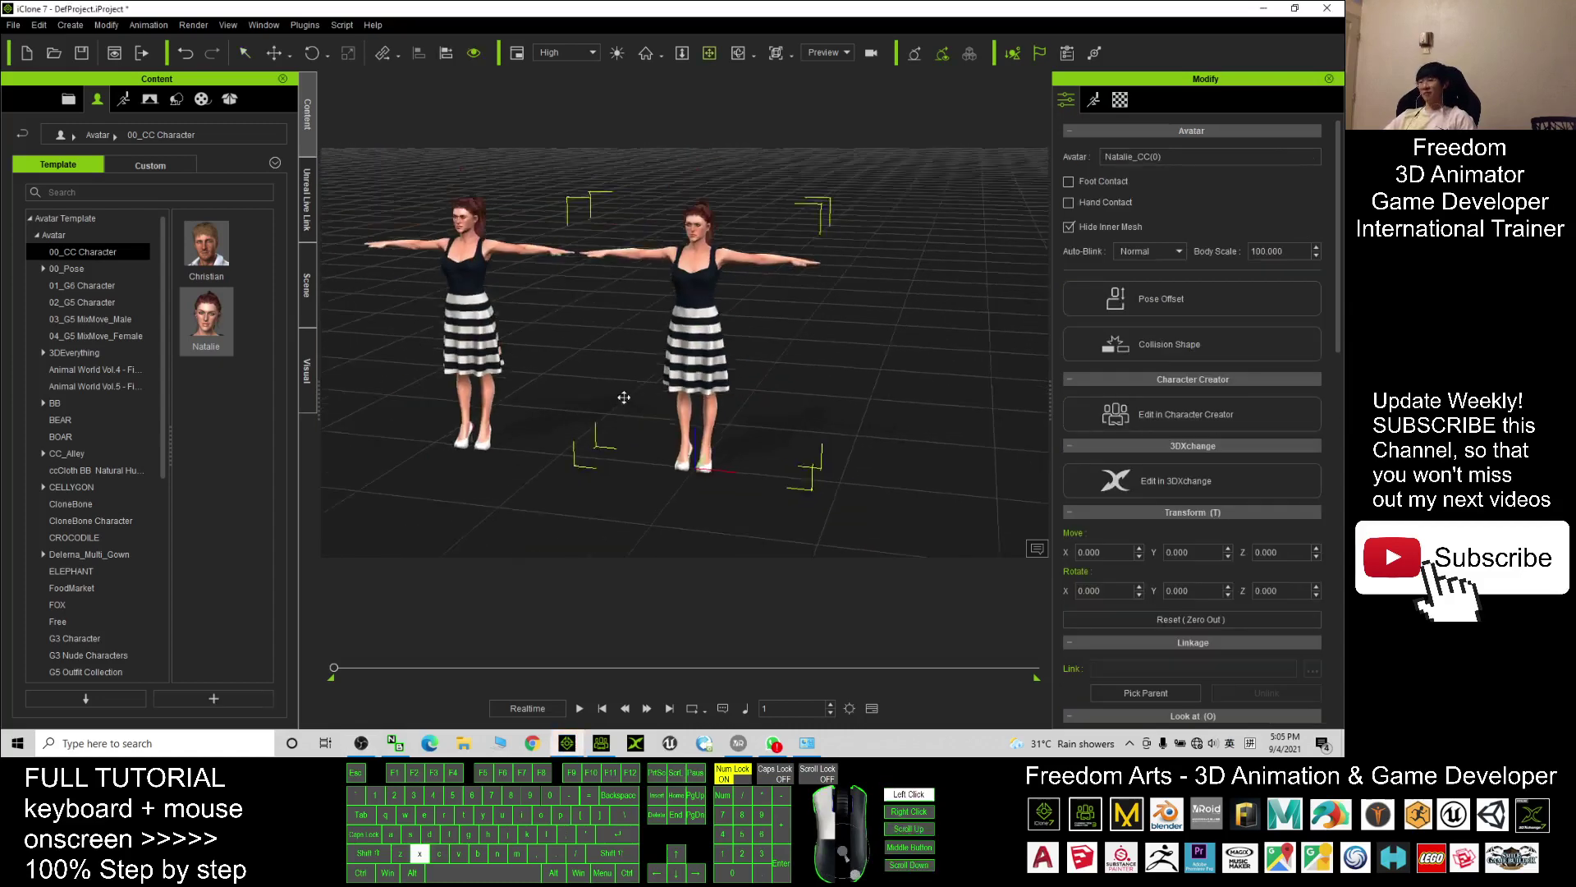
scroll(694, 407, up, 3)
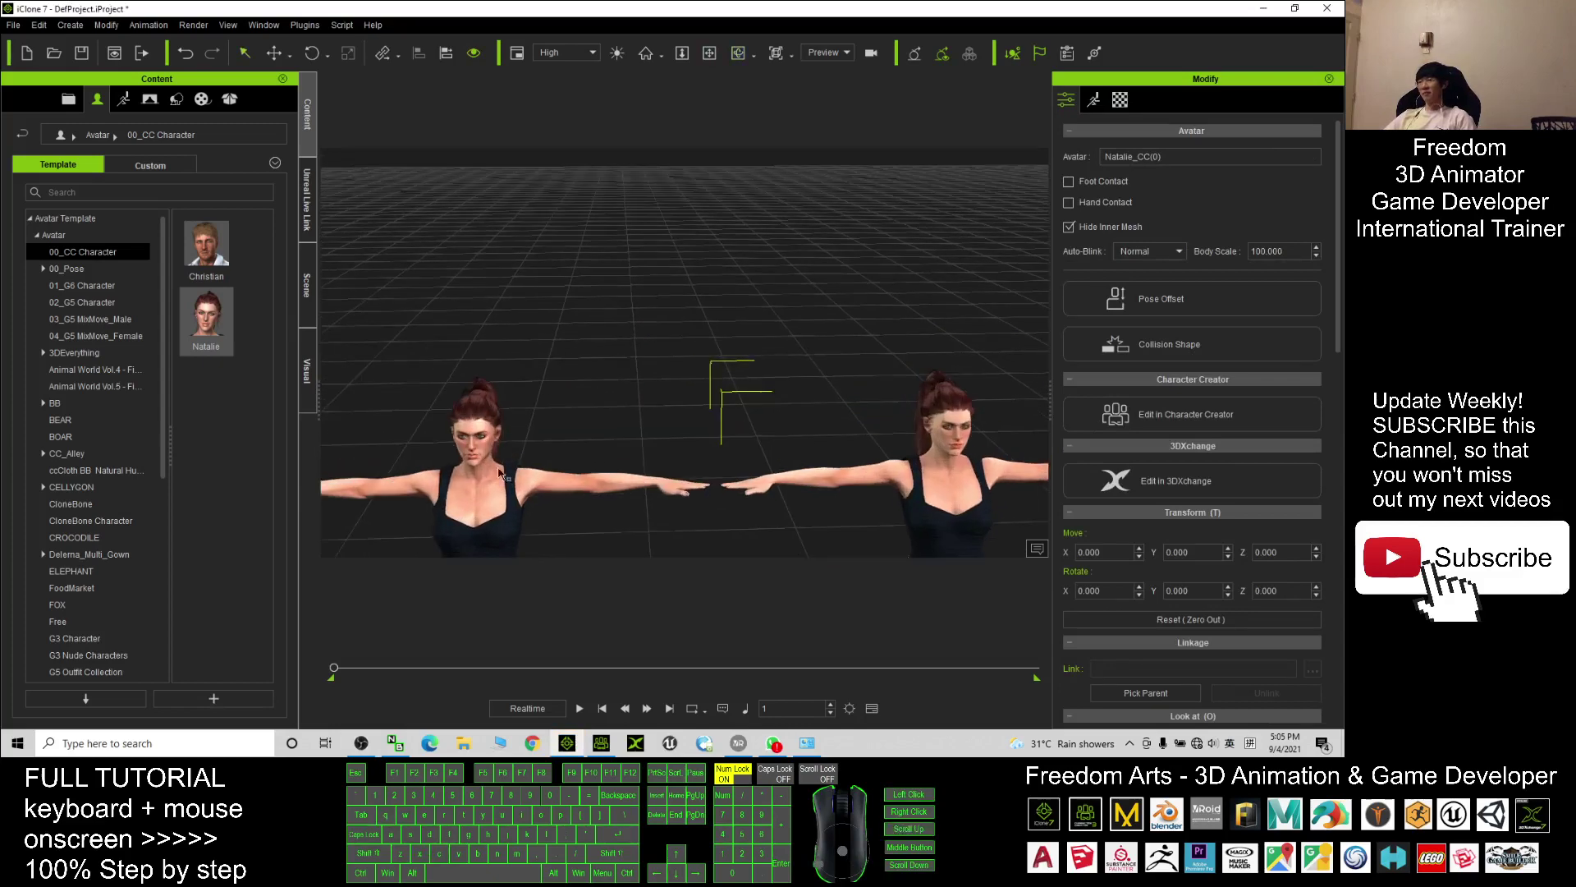
click(503, 476)
key(z)
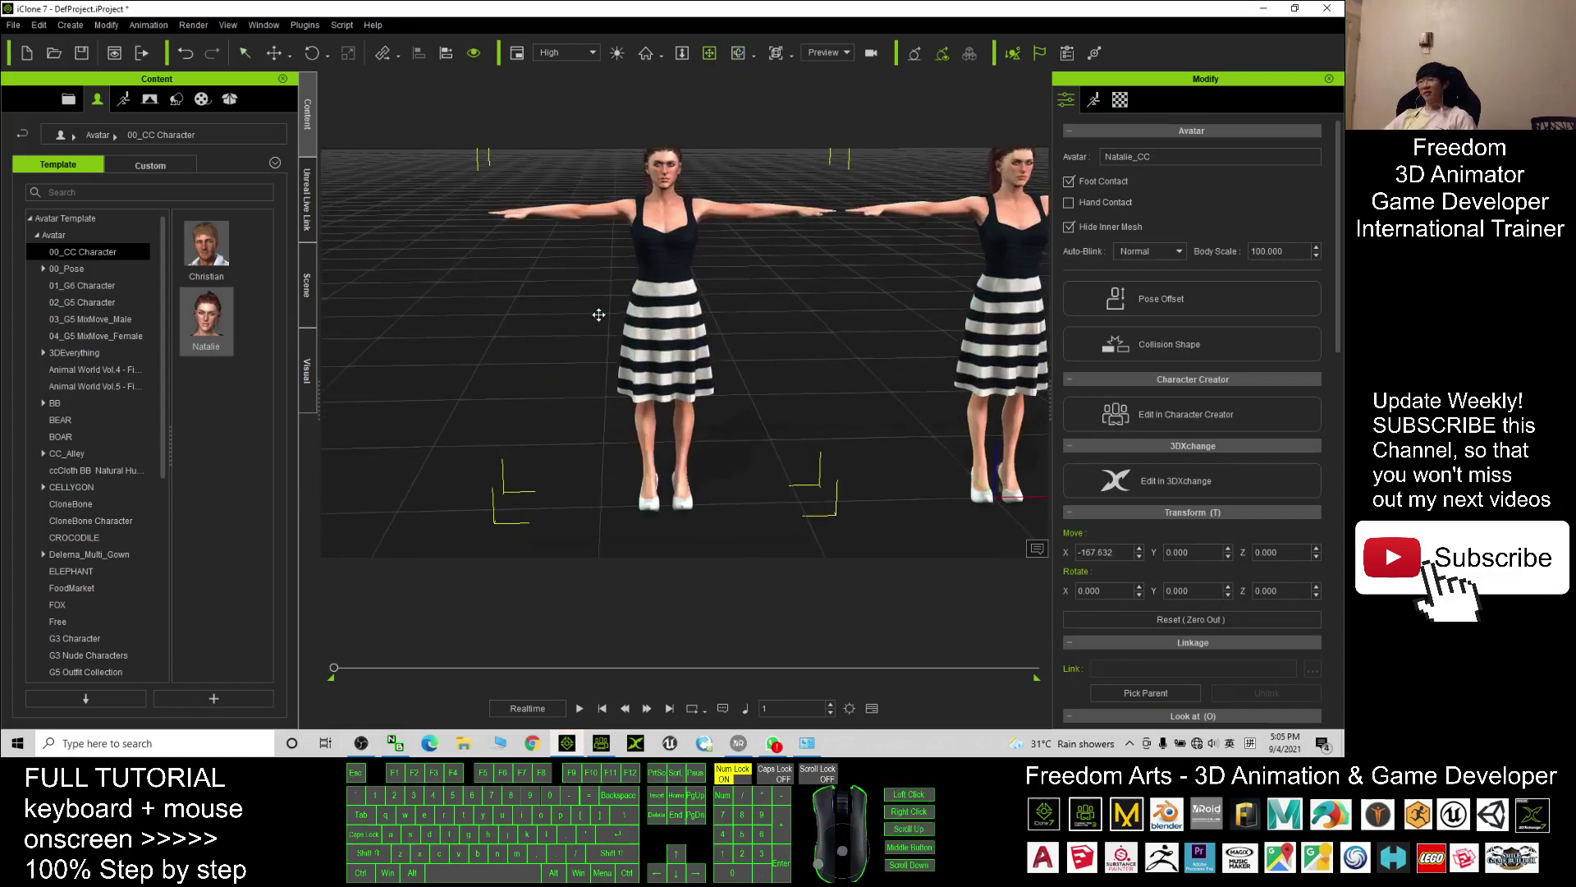
mouse_move(598, 316)
mouse_down()
mouse_move(687, 289)
mouse_move(701, 309)
mouse_up()
drag(573, 248, 578, 269)
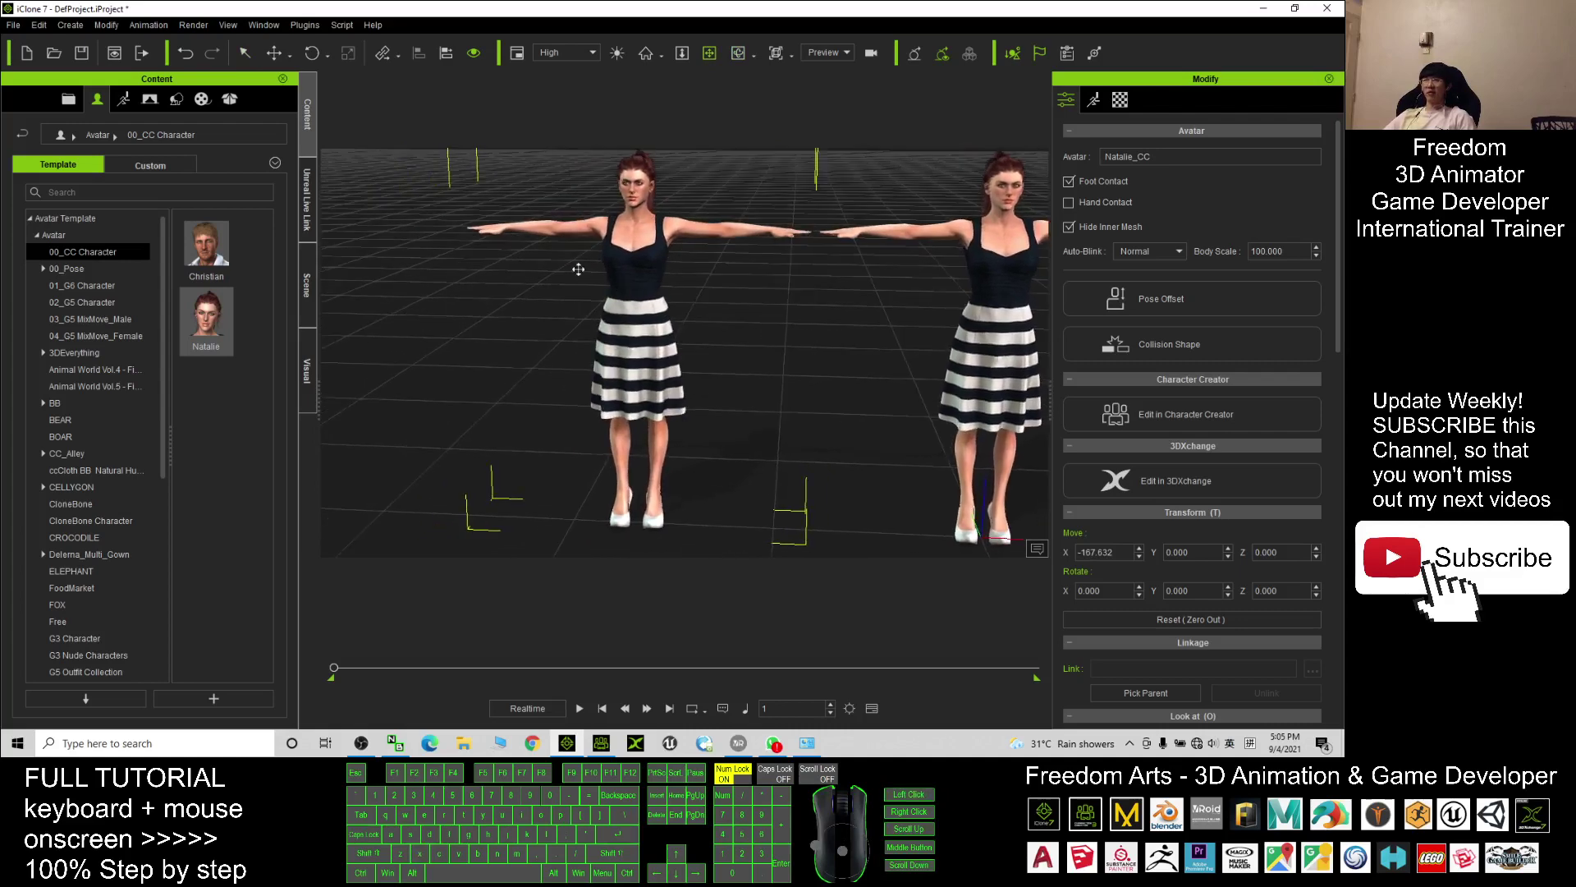
- Open the Face Key expression presets and browse the style list without changing it
click(1095, 101)
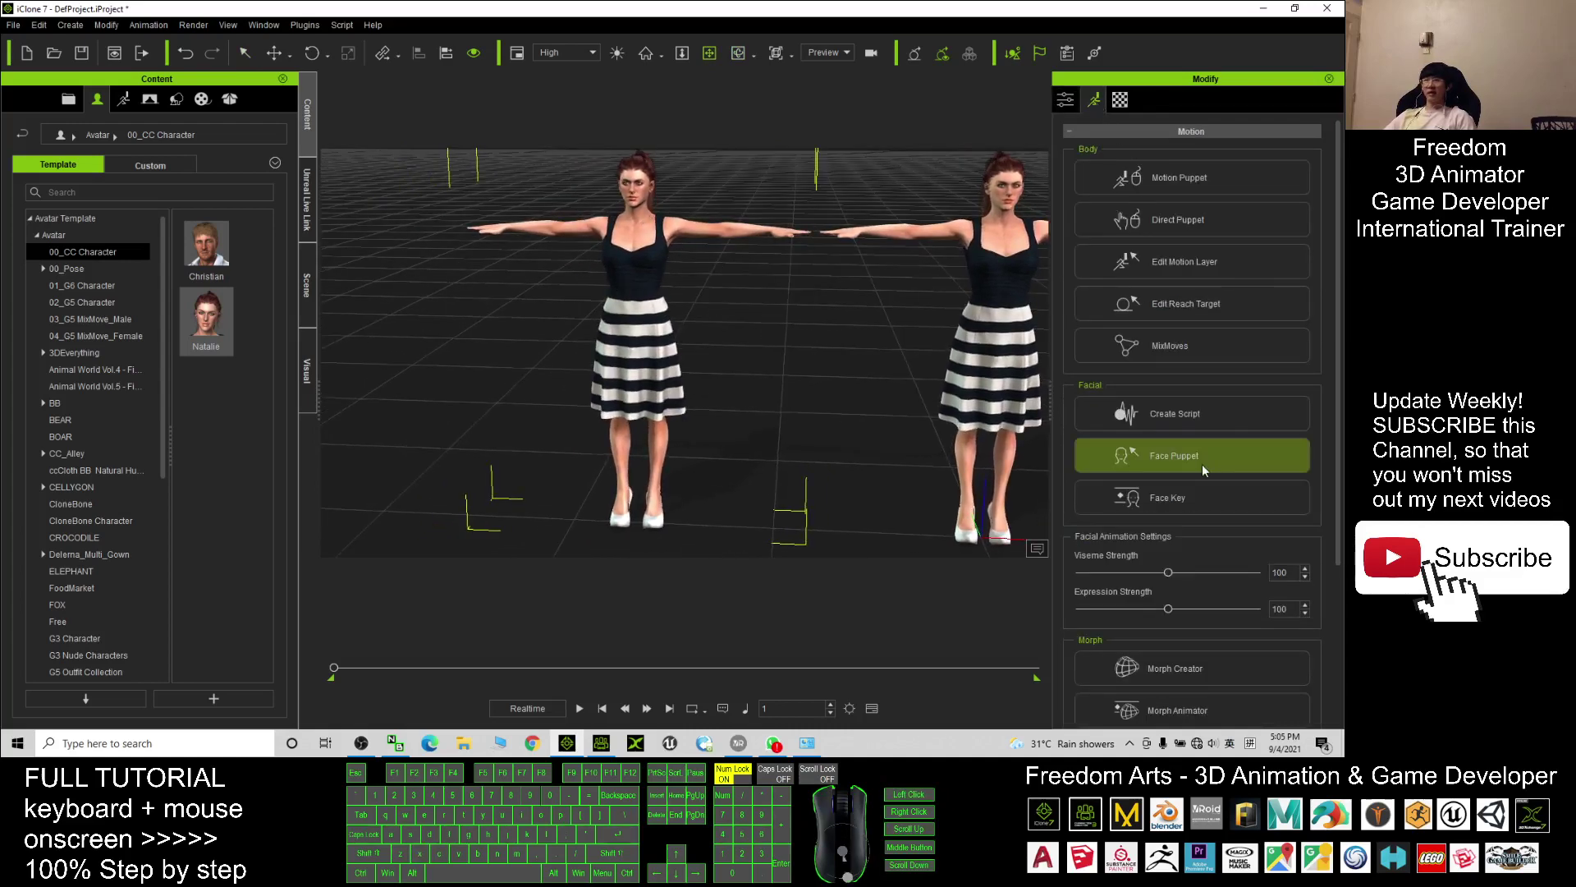
click(1193, 496)
click(229, 217)
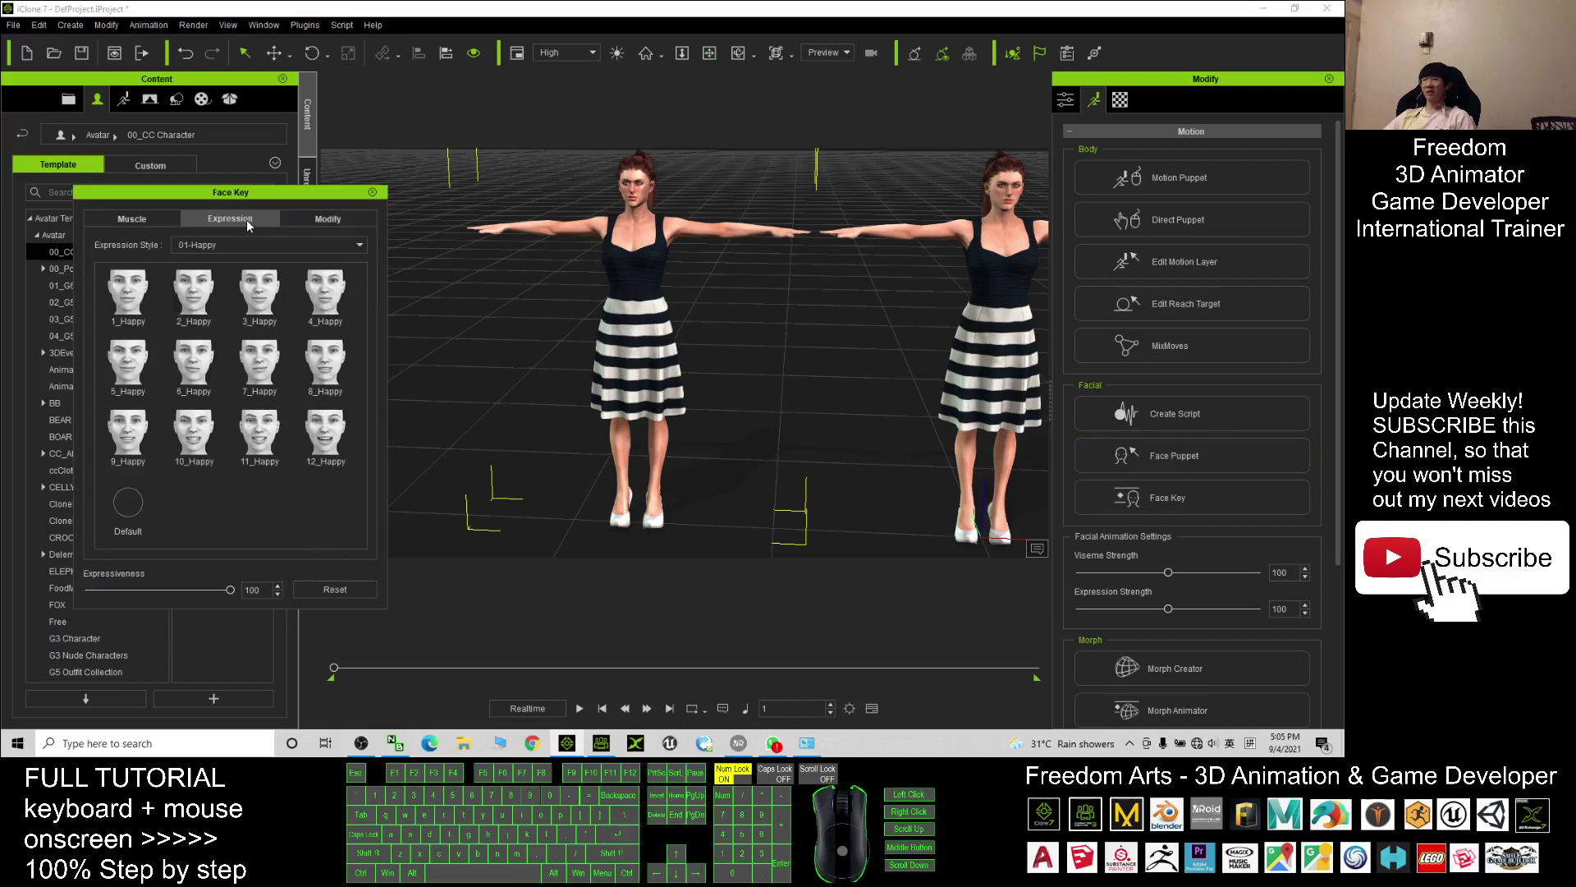
click(205, 246)
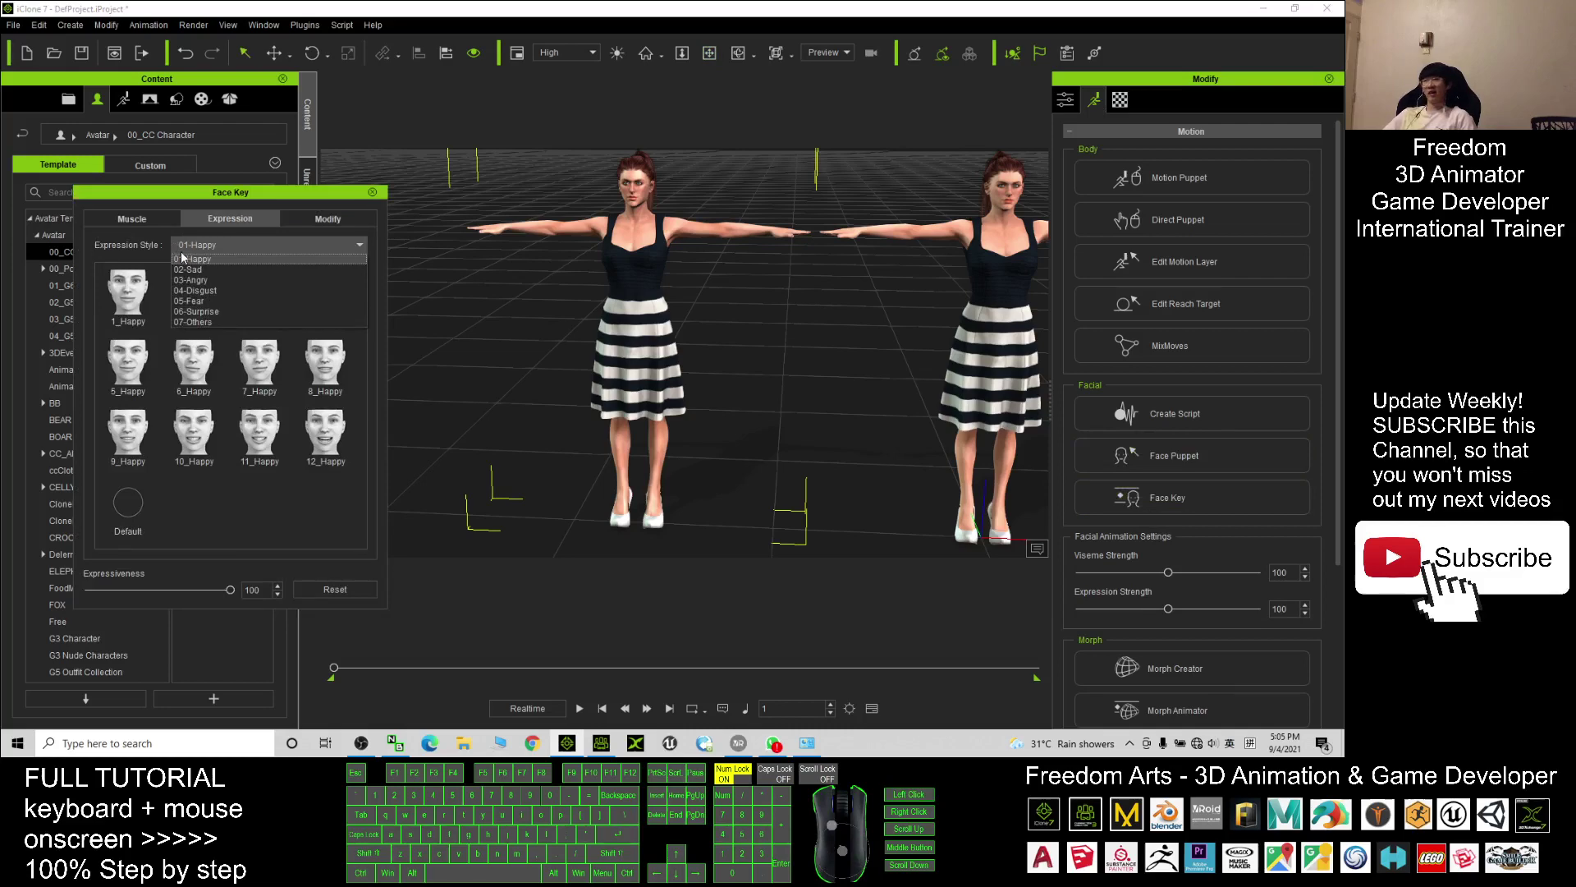
click(369, 185)
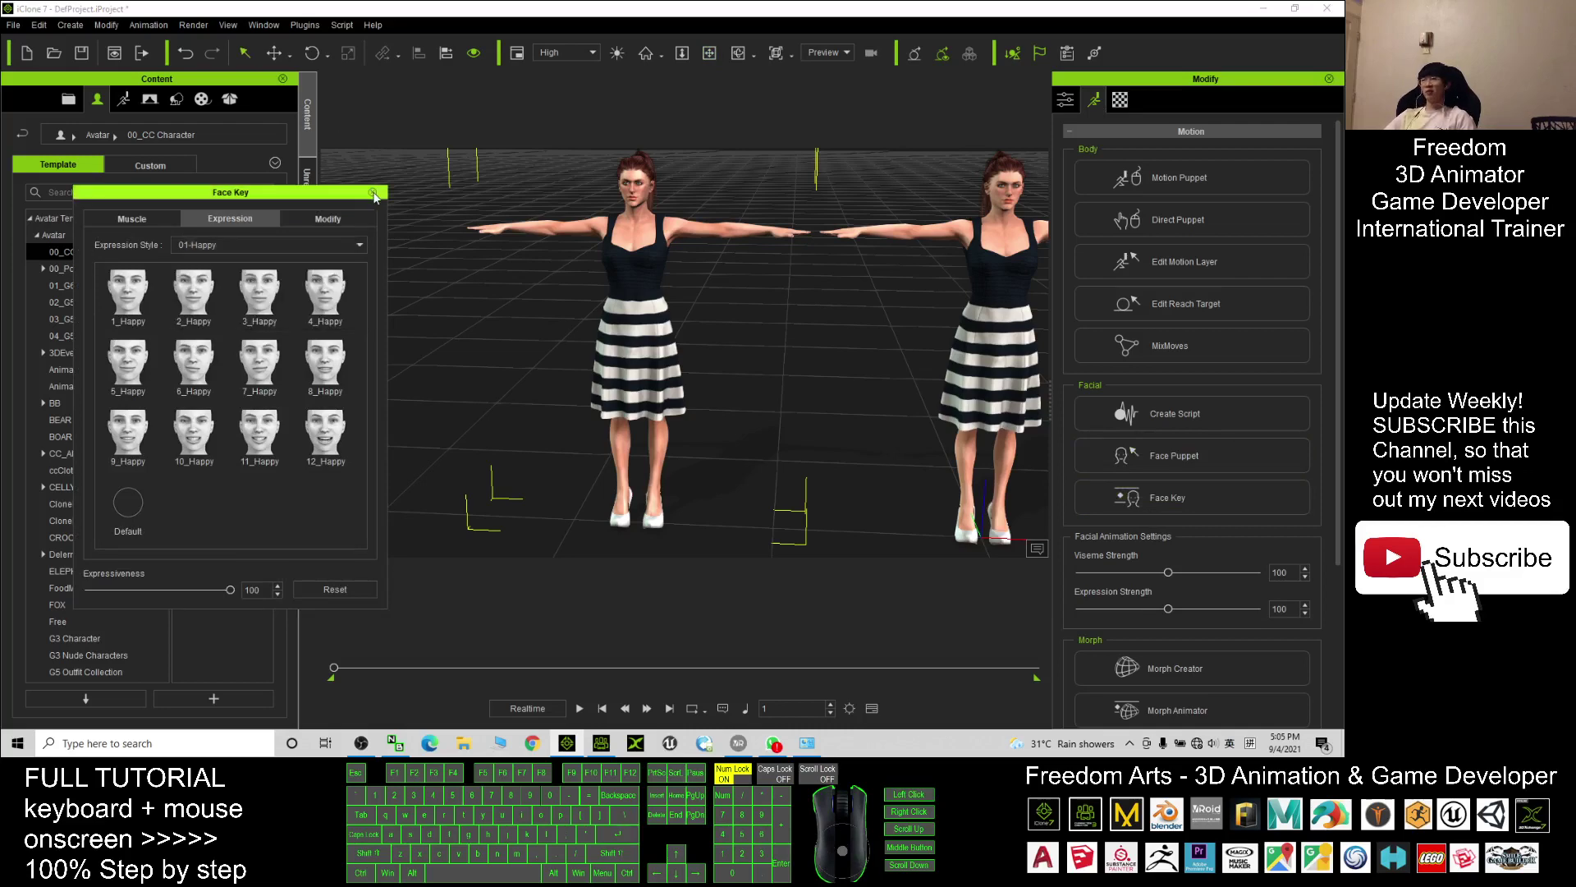
- Hide the right-hand avatar, frame the remaining Natalie, and open Face Key for her
click(998, 226)
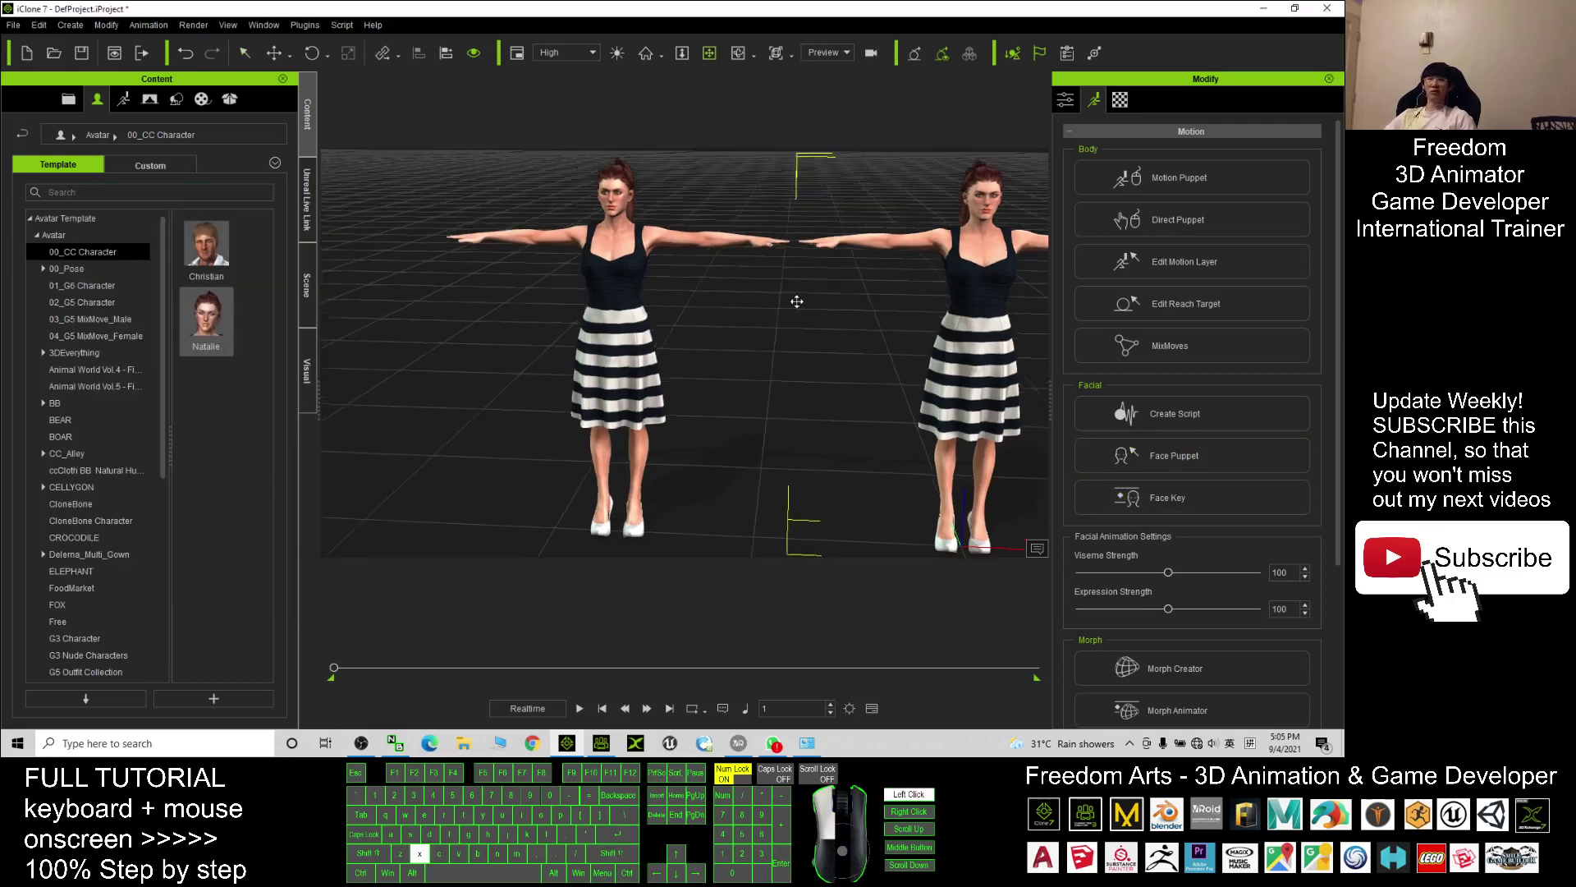
key(Delete)
click(505, 268)
key(z)
scroll(506, 267, up, 1)
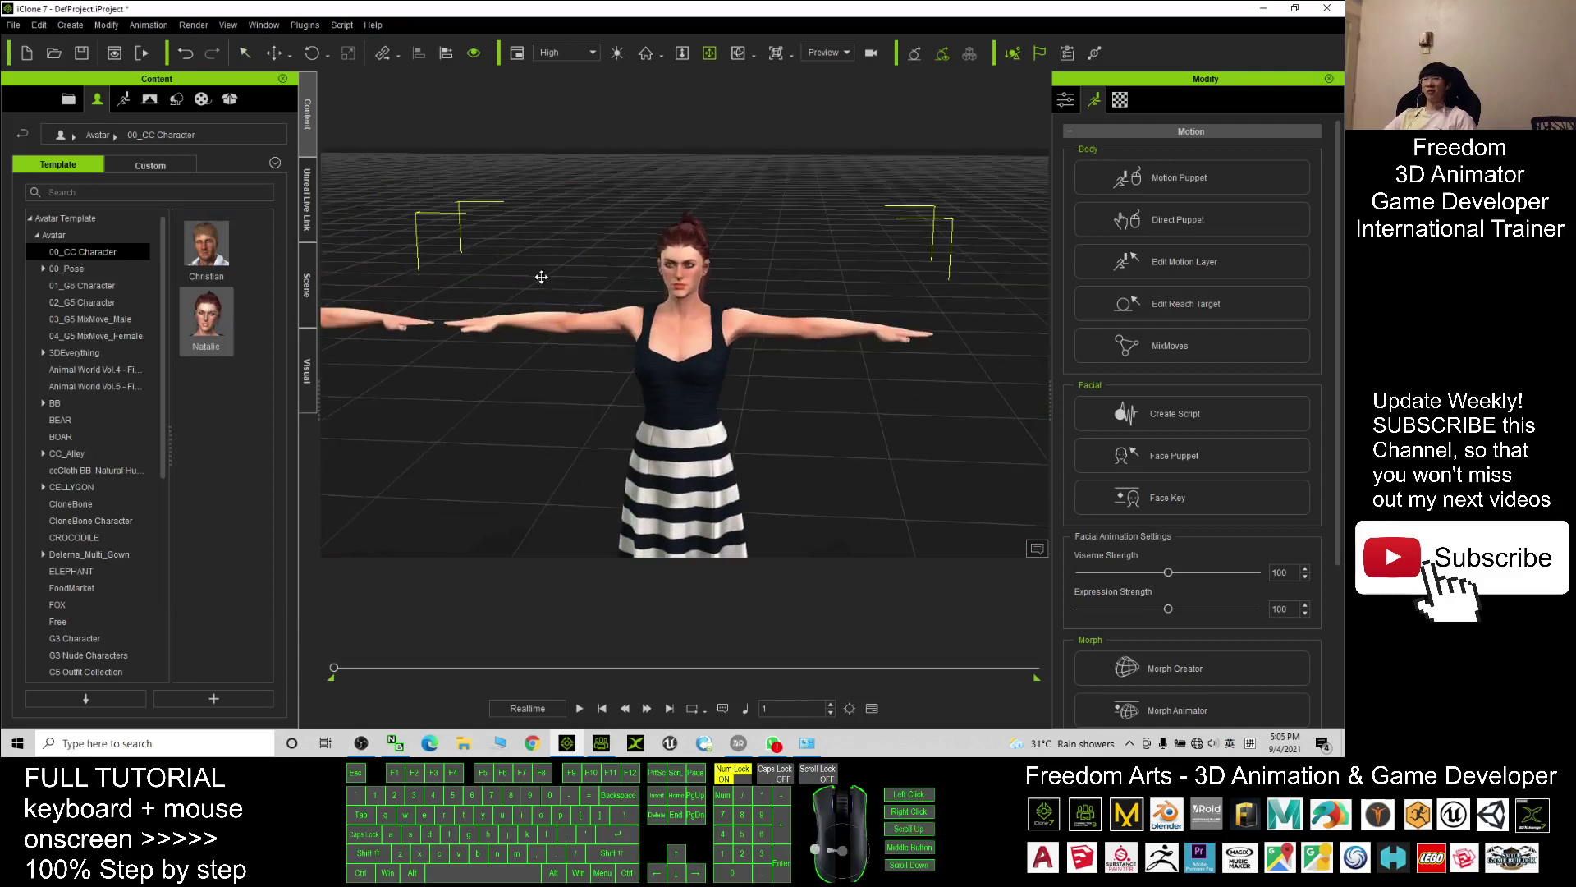
scroll(544, 277, up, 1)
scroll(742, 276, up, 1)
scroll(724, 299, up, 1)
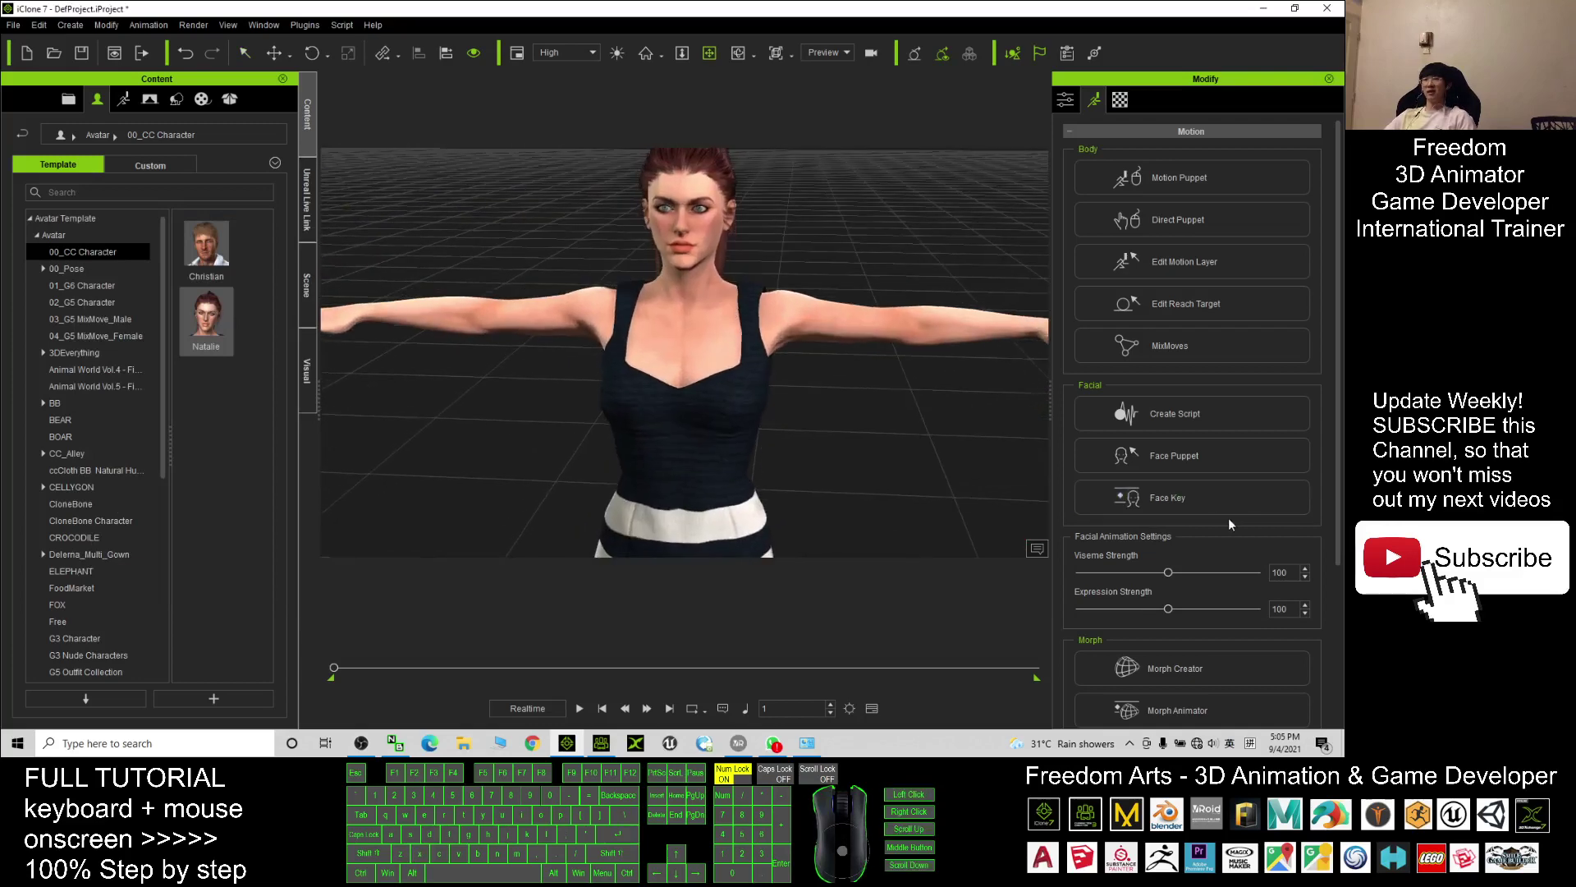
click(1163, 497)
- Choose the 08-ExPlus Happy Sad style and preview 14_Happy, 11_Sad and 12_Sad
click(259, 244)
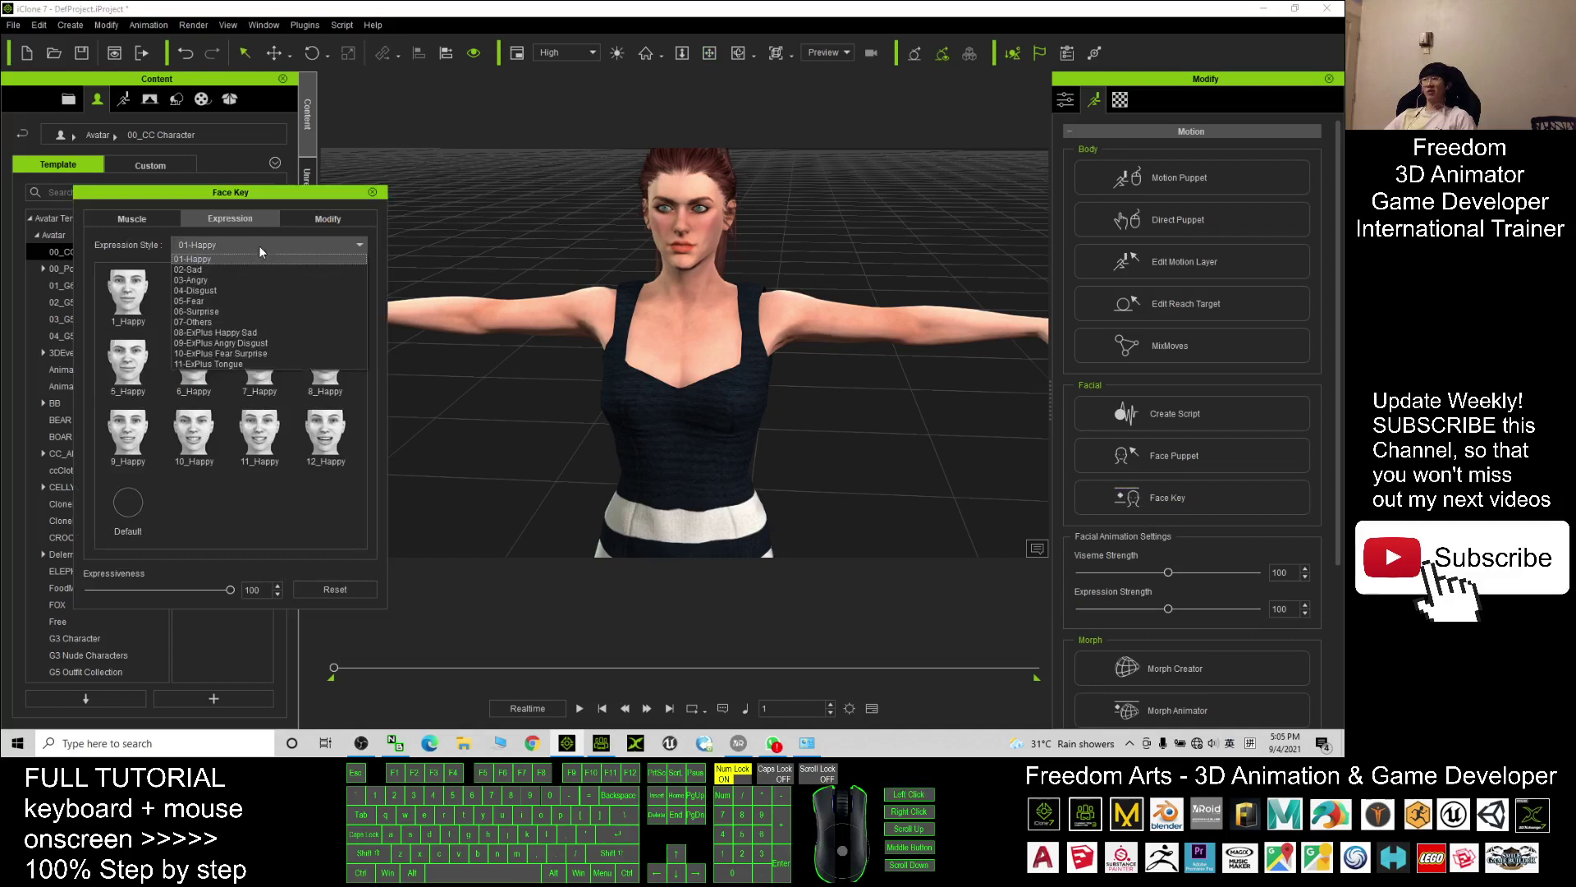
click(228, 333)
click(185, 498)
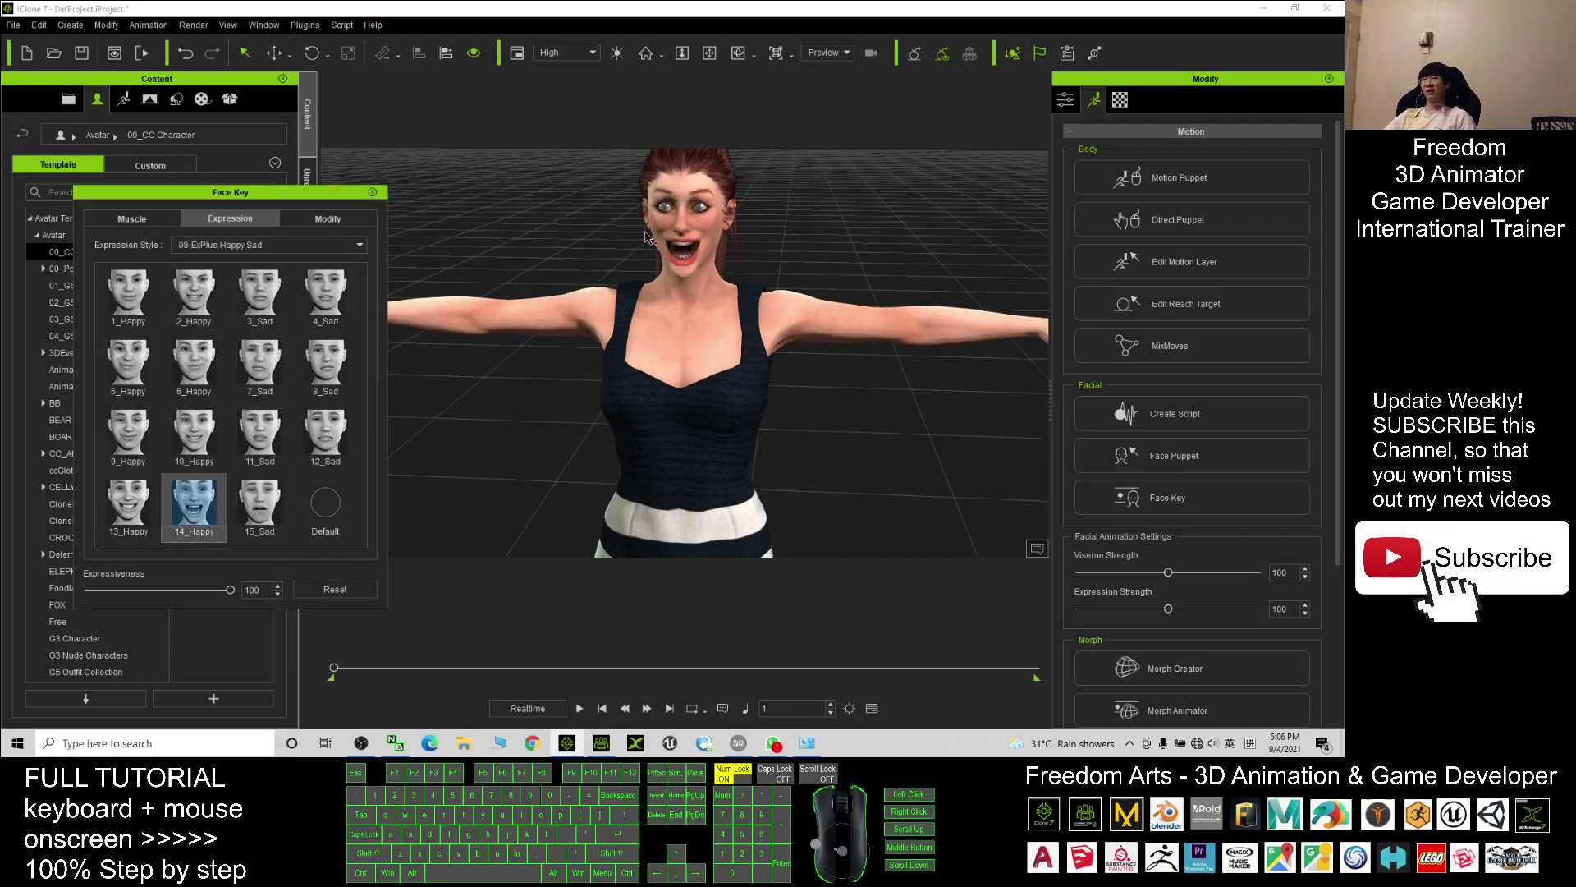
scroll(641, 311, up, 3)
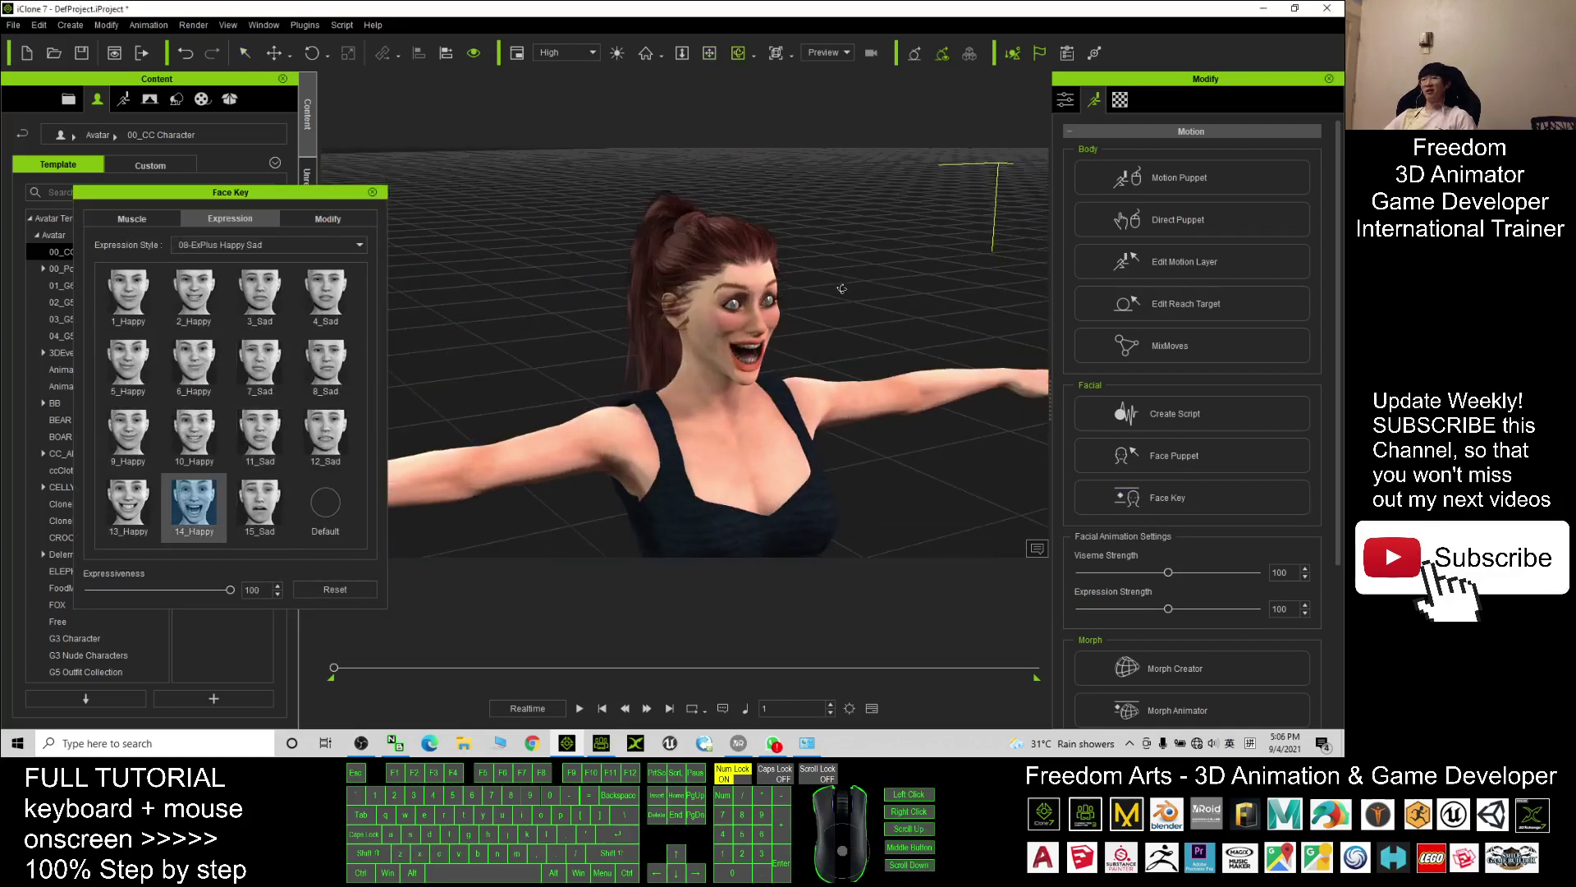
mouse_move(642, 311)
mouse_down()
mouse_move(740, 335)
mouse_move(641, 332)
mouse_up()
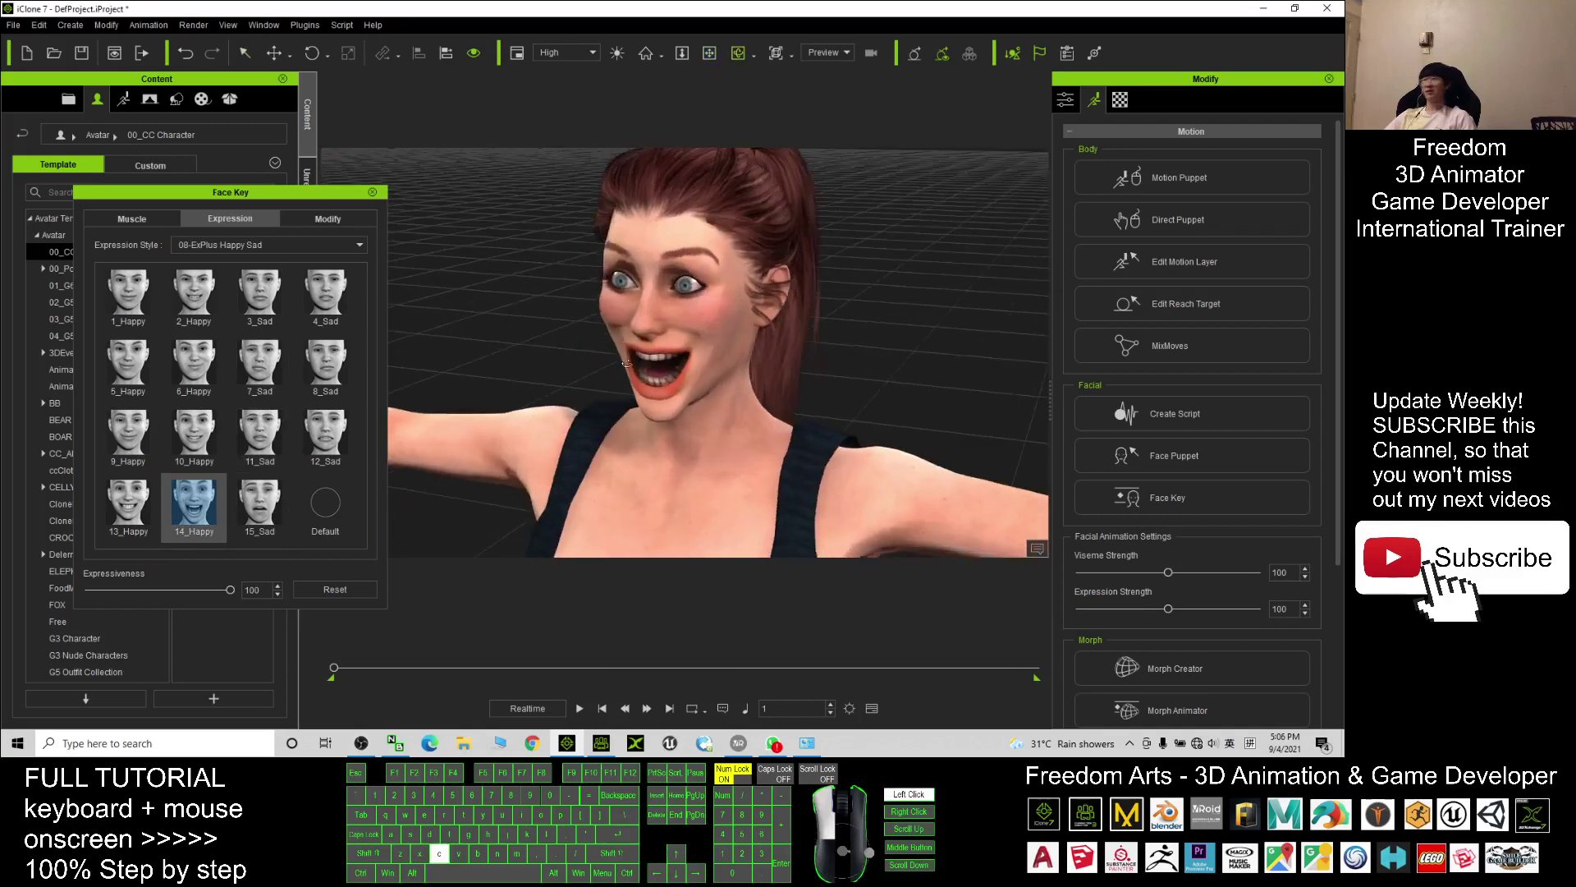
click(259, 431)
click(320, 433)
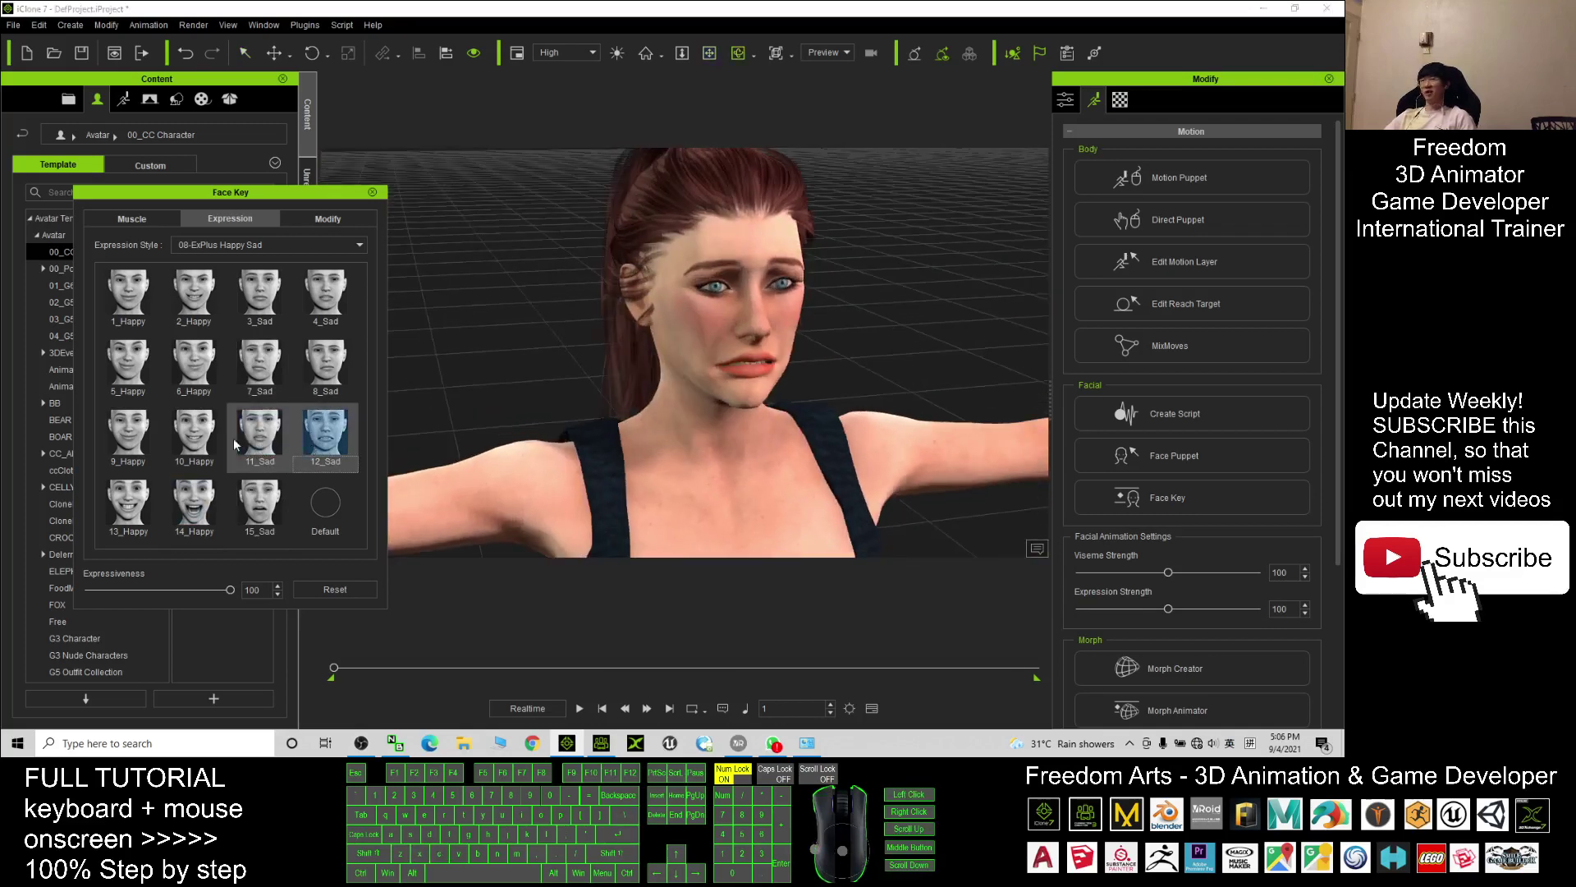
- Try 10_Happy, 13_Happy, 5_Happy and 3_Sad, settle on 1_Happy, then view her frontally
click(193, 434)
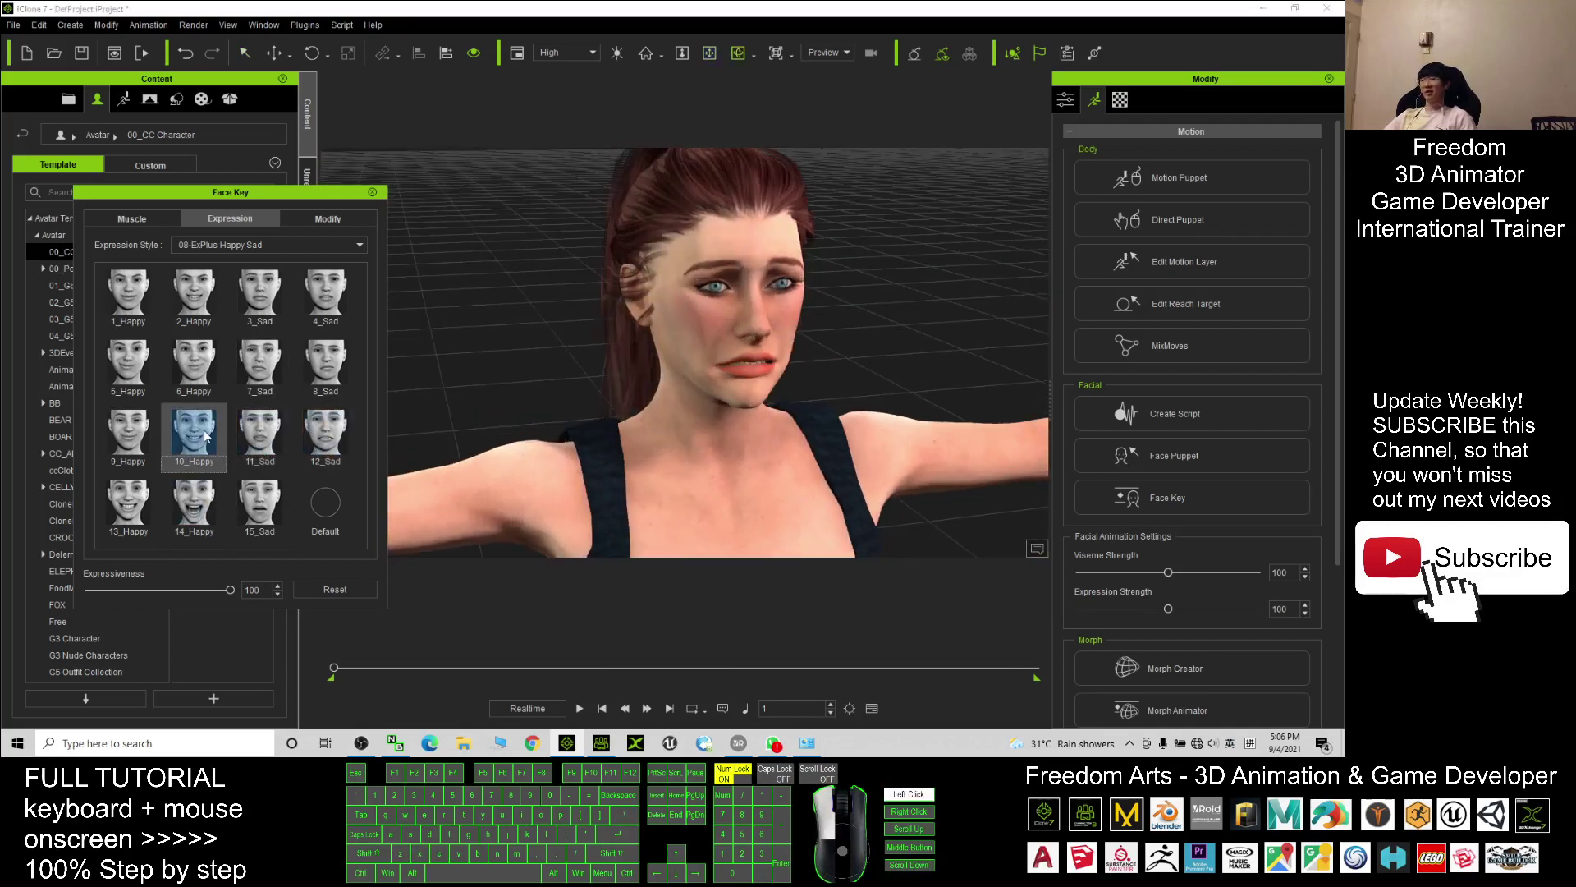
click(128, 503)
click(128, 363)
click(256, 296)
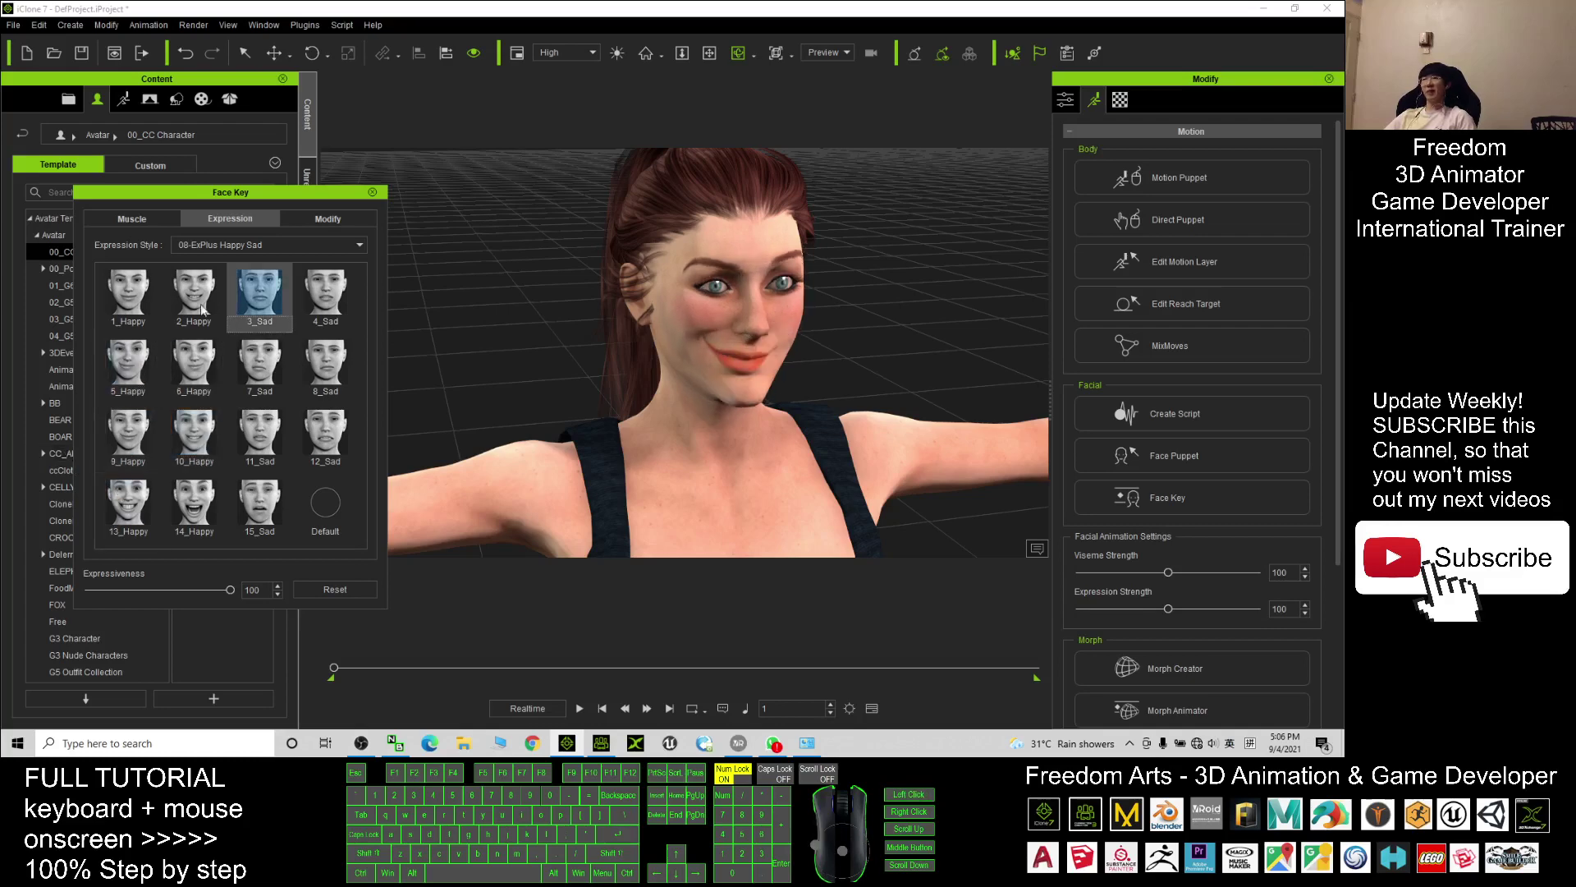
click(129, 295)
scroll(934, 375, down, 5)
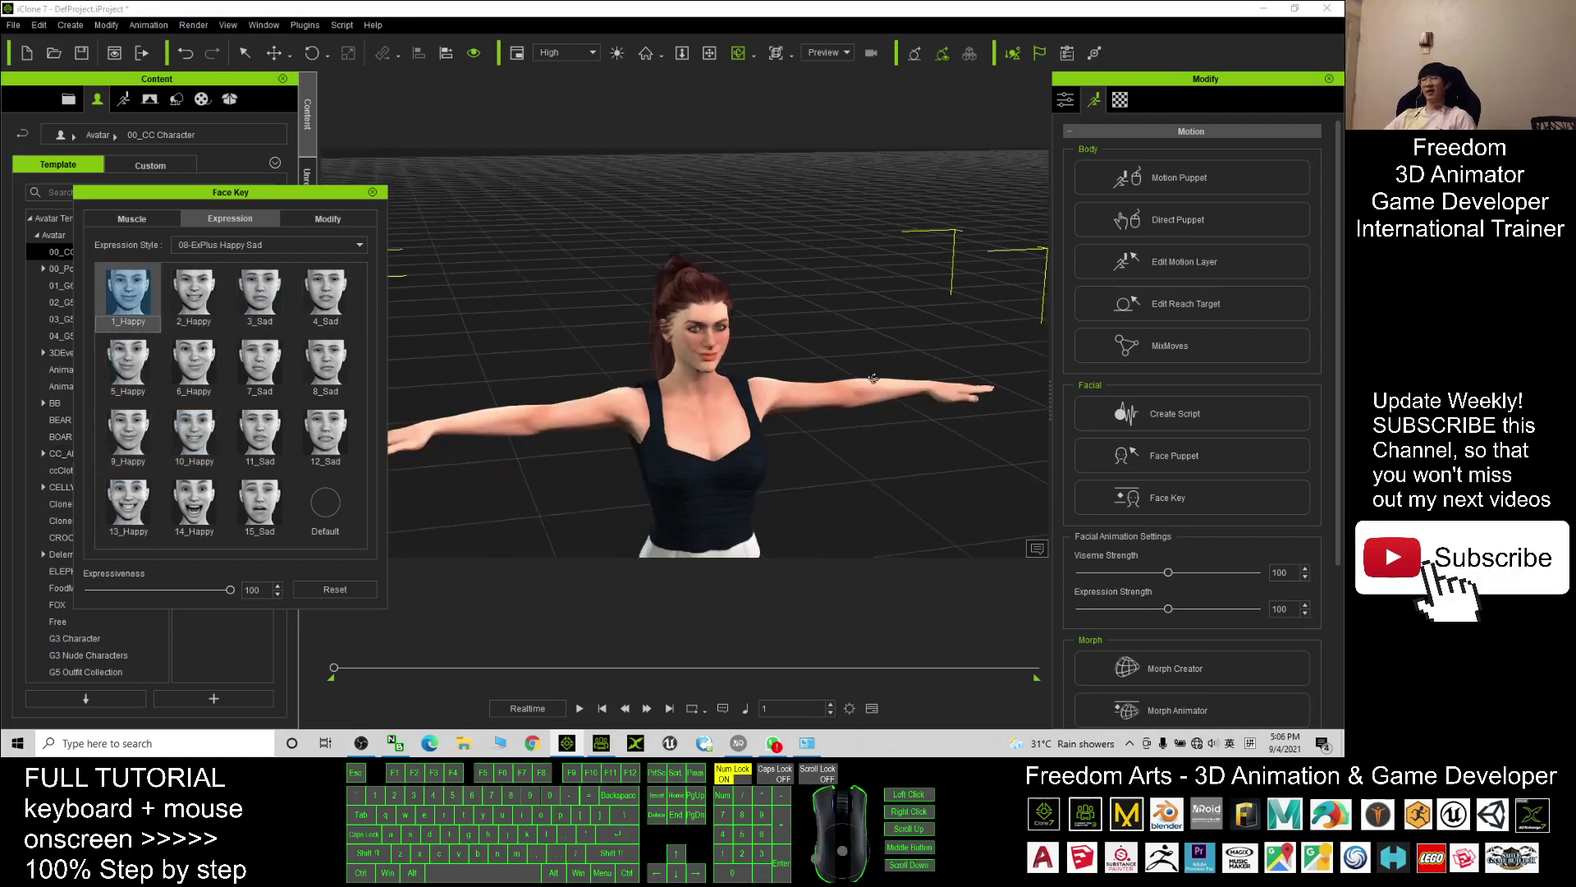
right_drag(935, 375, 589, 282)
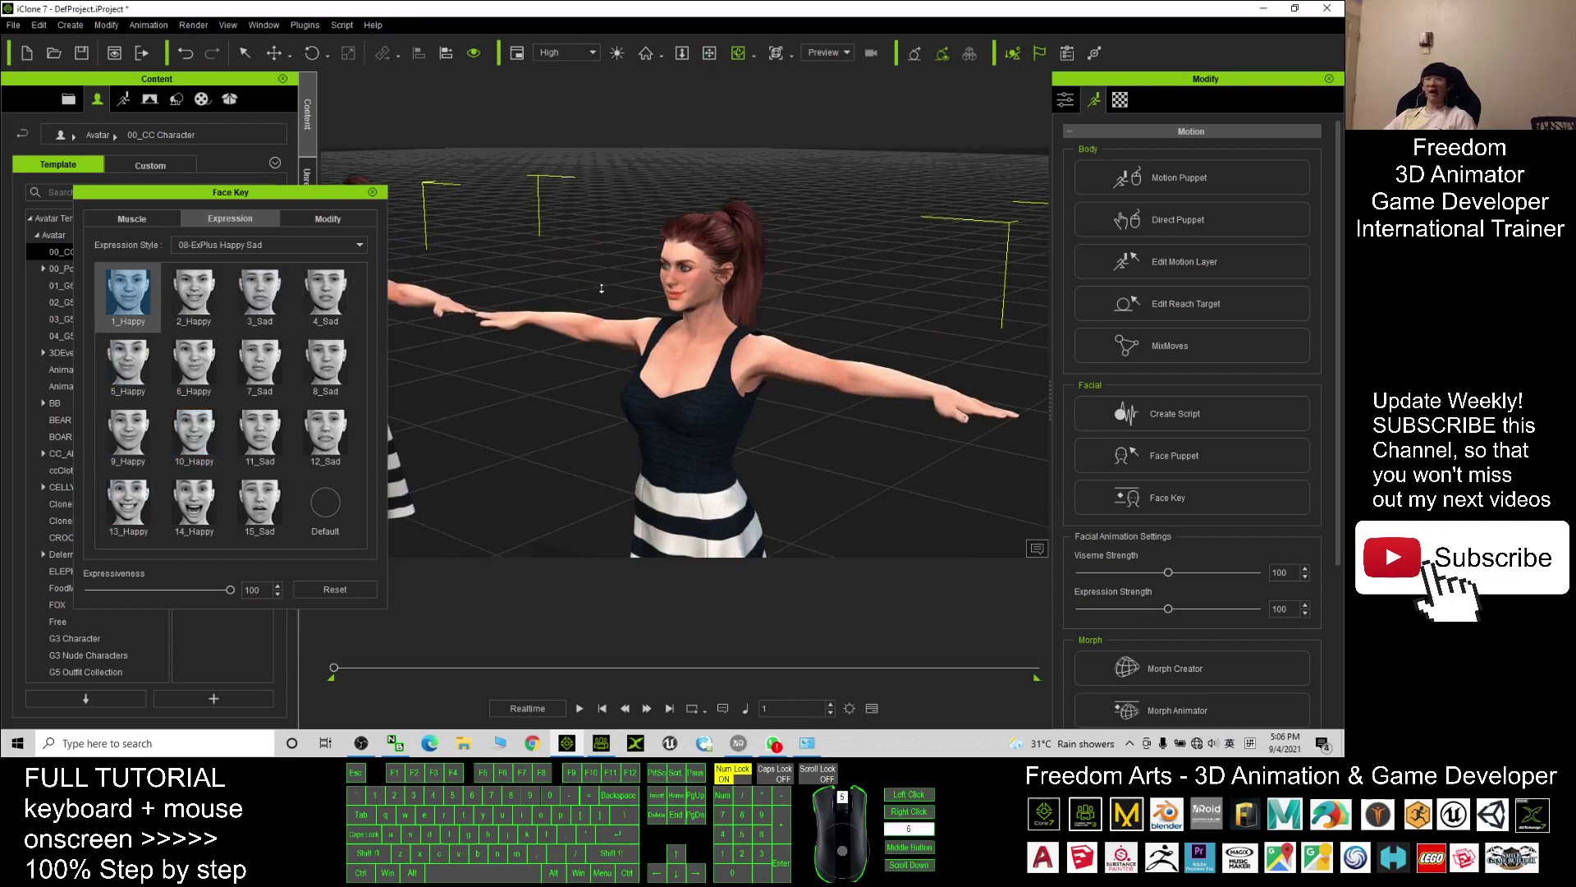
scroll(589, 281, up, 3)
right_drag(695, 292, 791, 310)
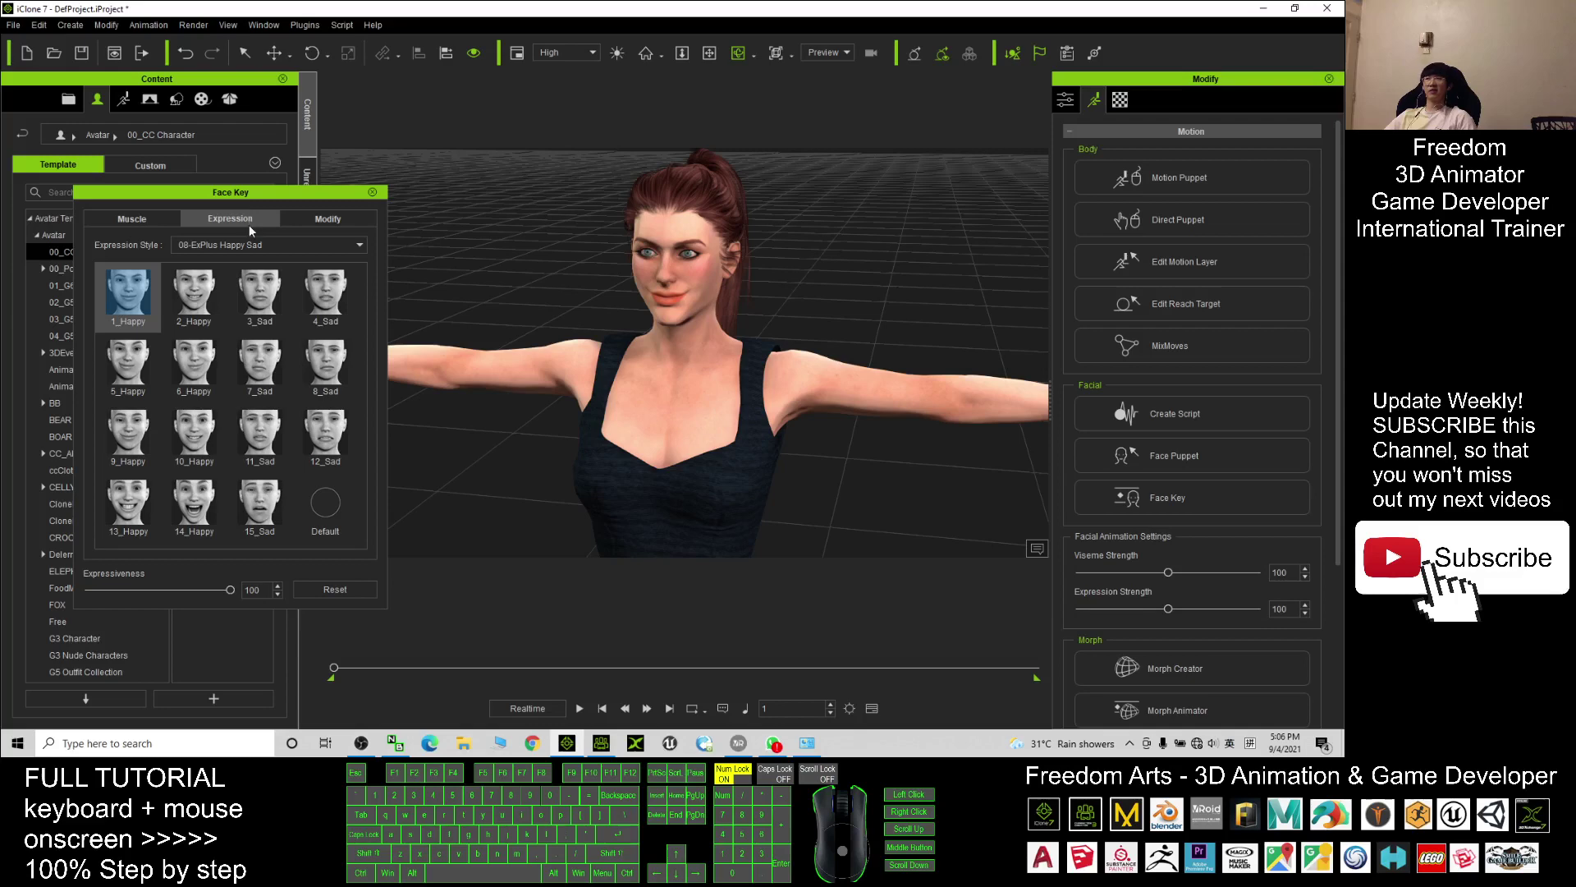
- Close the Face Key panel, orbit to the avatar's side, and return to Character Creator 3
click(372, 193)
scroll(792, 356, up, 3)
scroll(791, 356, up, 3)
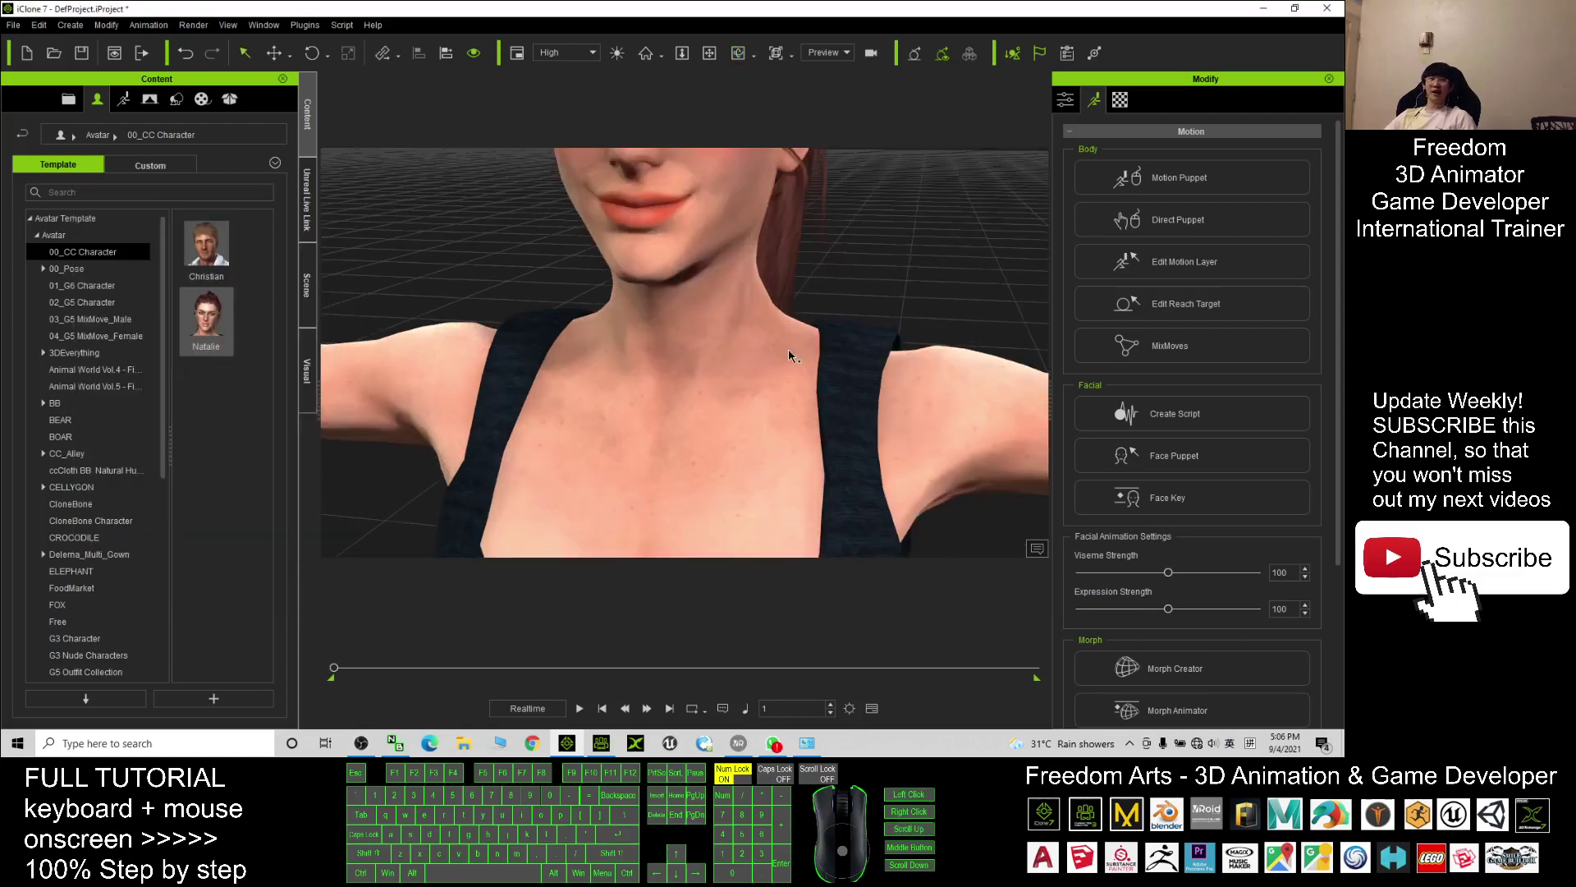
scroll(790, 357, down, 2)
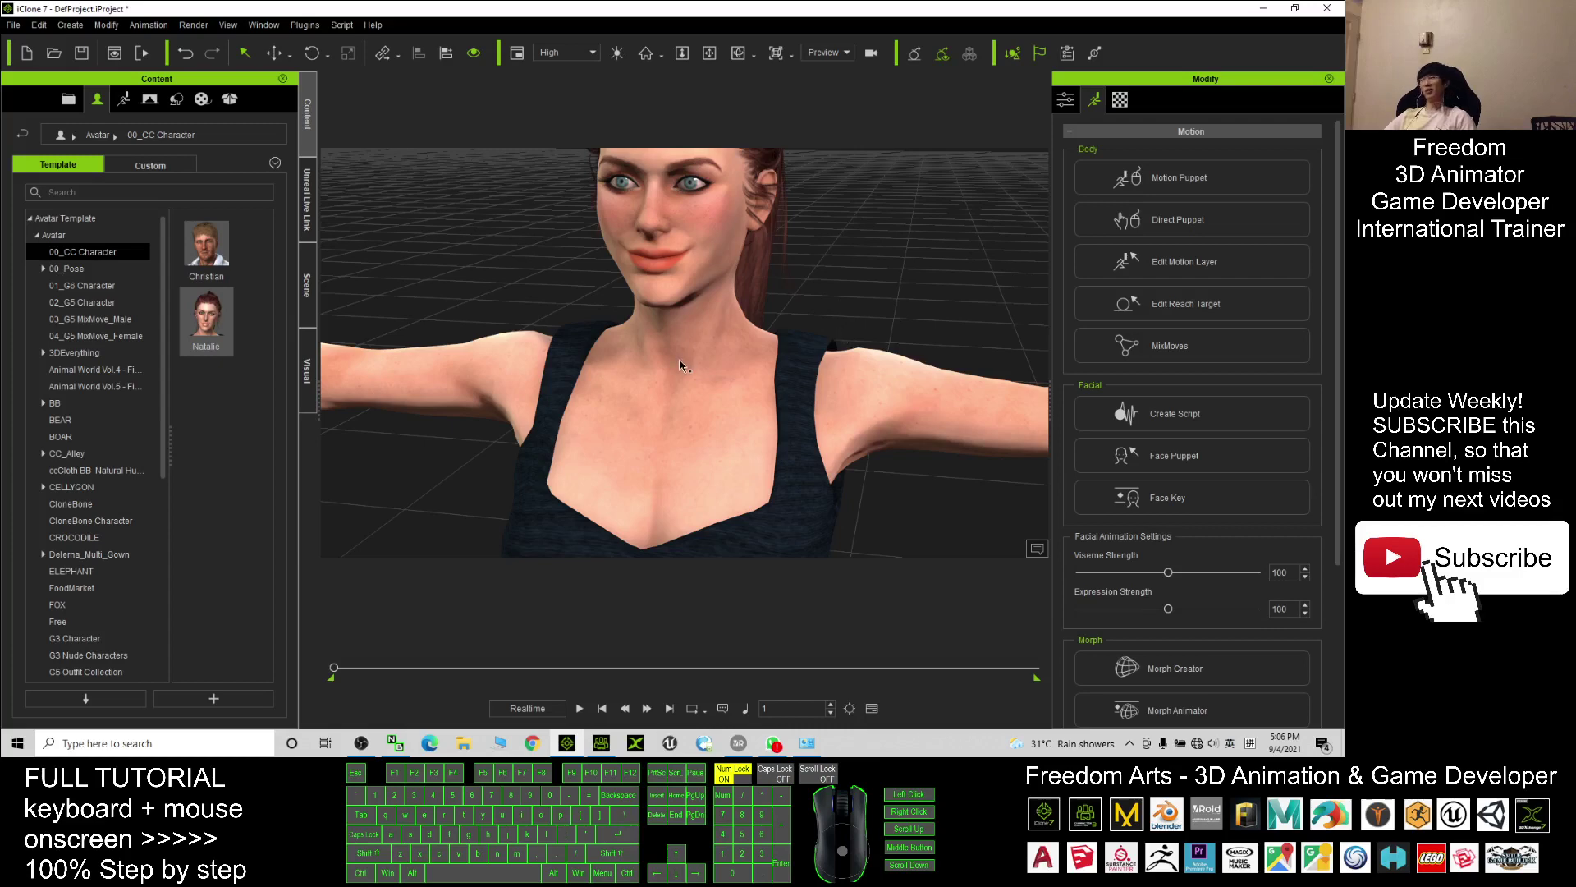
scroll(679, 364, down, 2)
right_drag(633, 481, 555, 481)
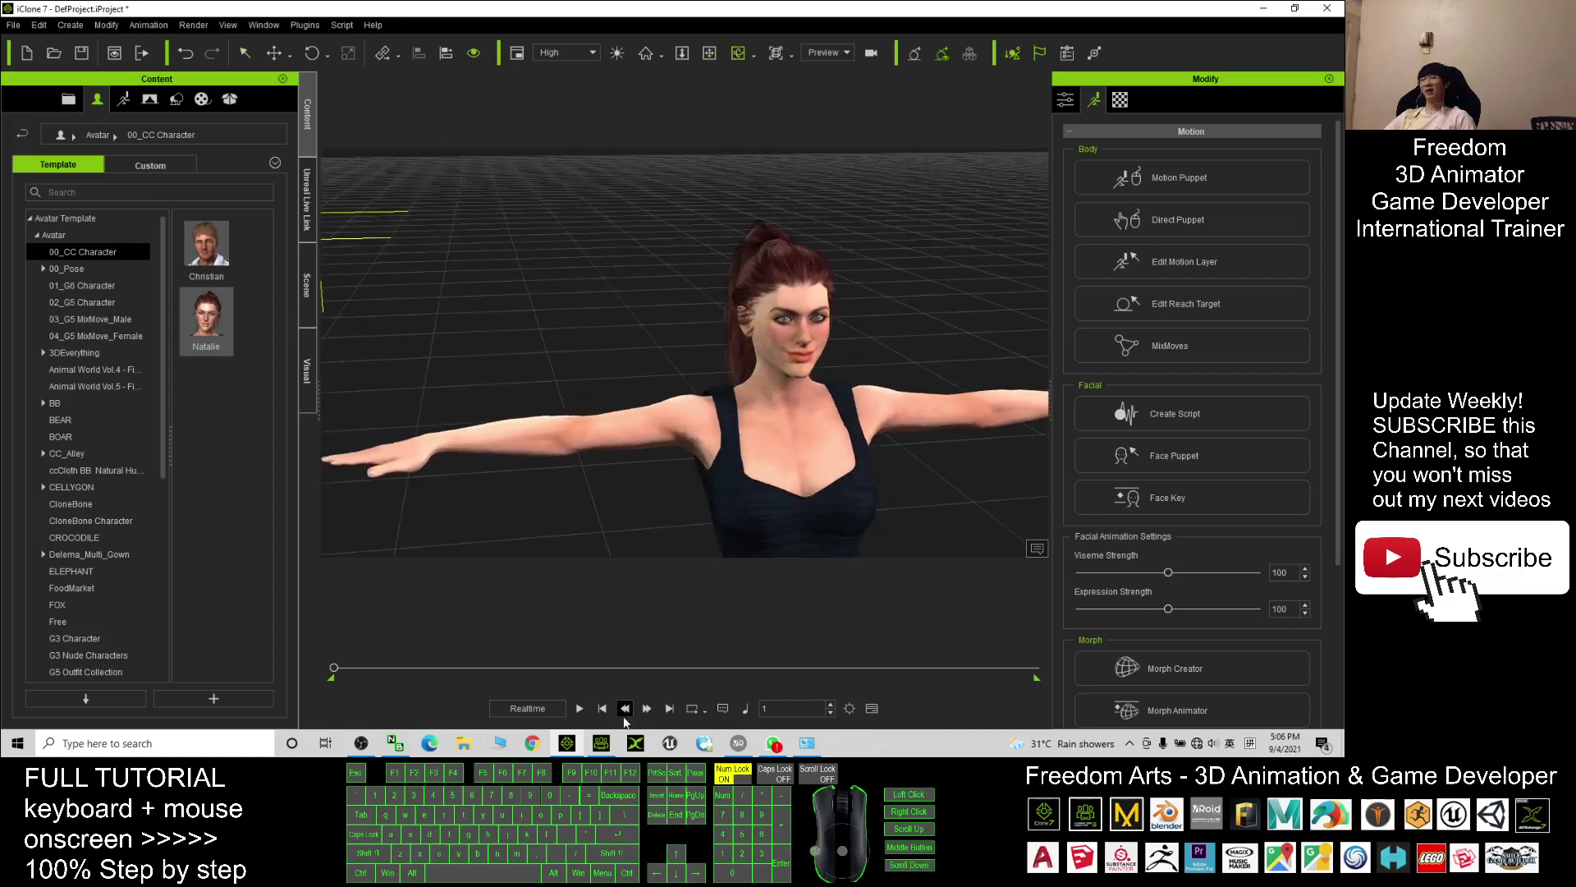
click(601, 743)
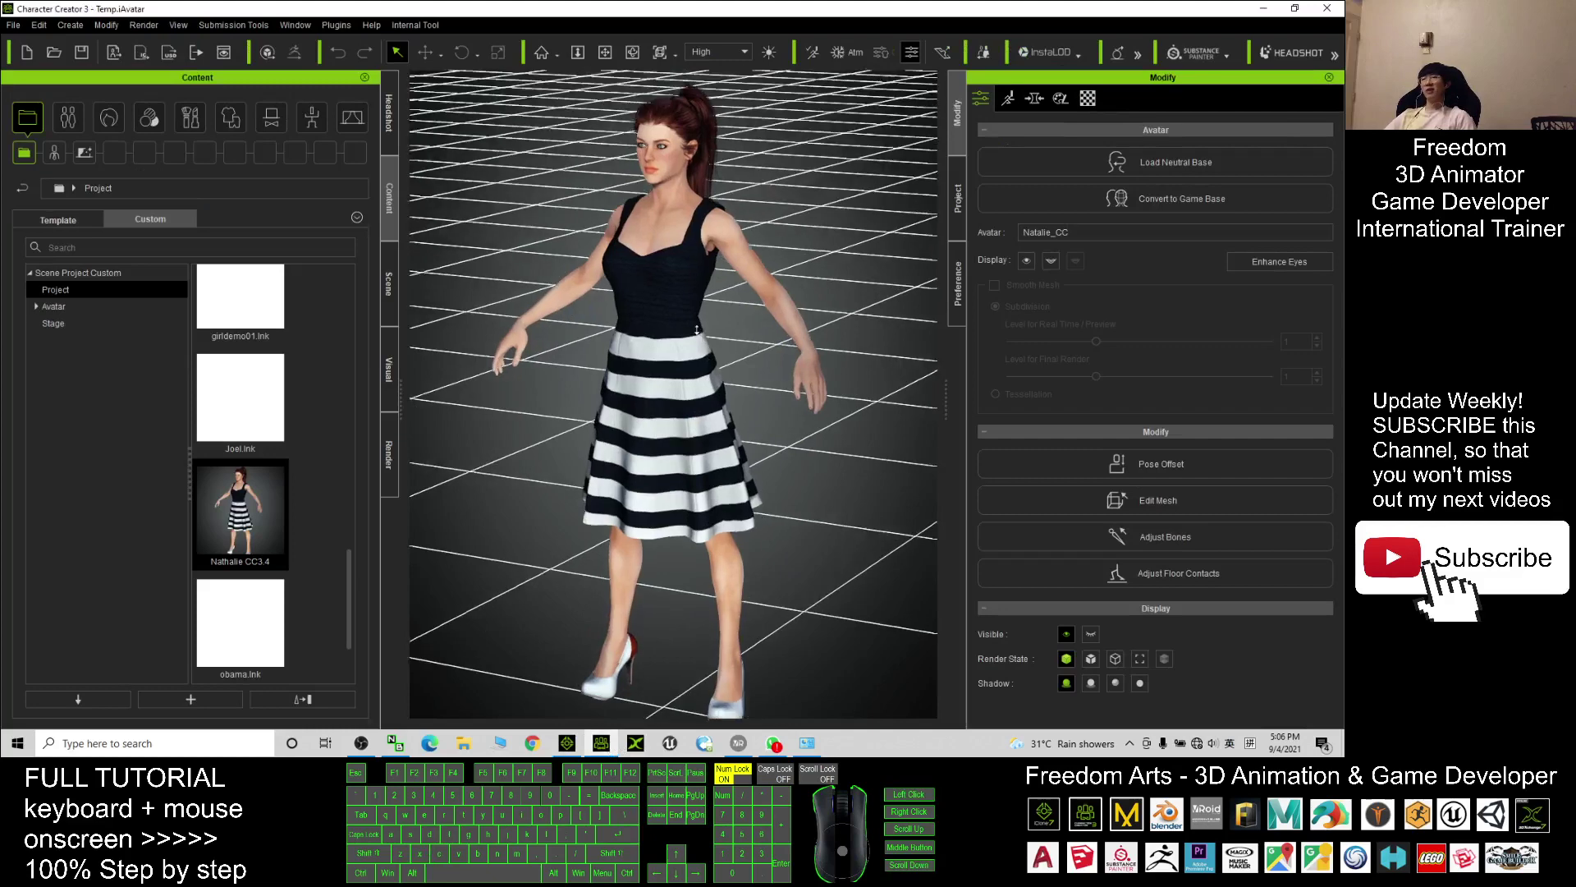
scroll(697, 330, up, 3)
key(z)
mouse_move(697, 330)
mouse_down()
mouse_move(624, 415)
mouse_move(772, 425)
mouse_up()
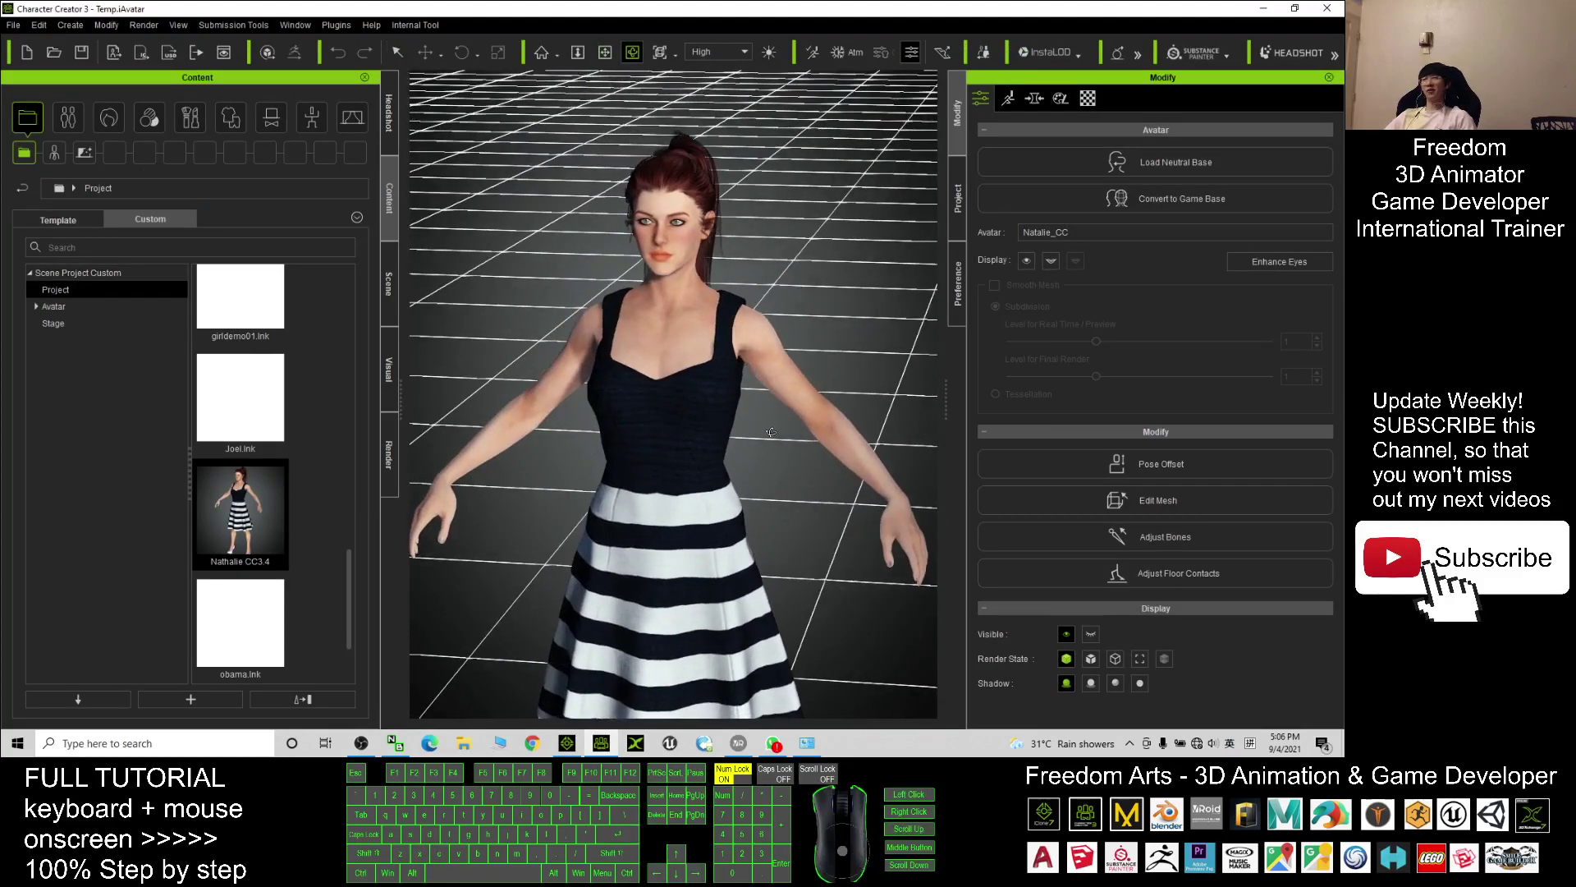